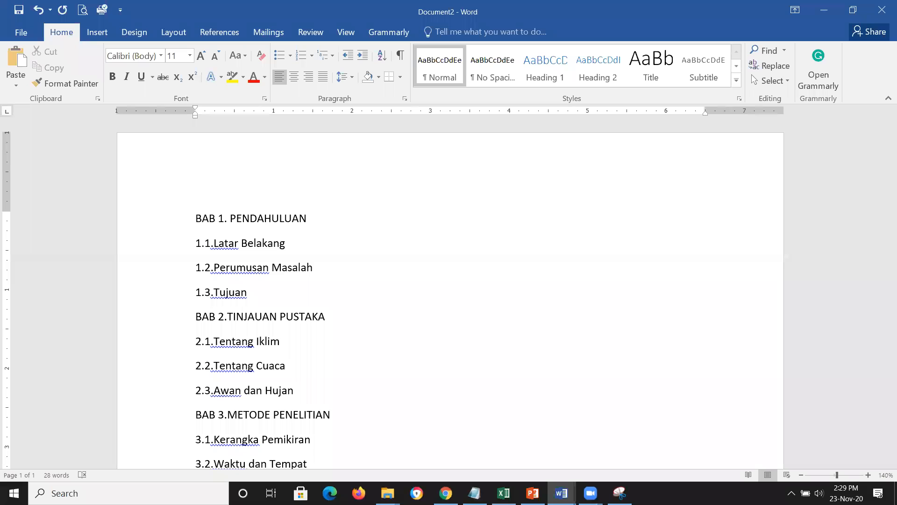
Examine the BAB 1 chapter title and its numbered subheadings 1.1 to 1.3 line by line
click(735, 191)
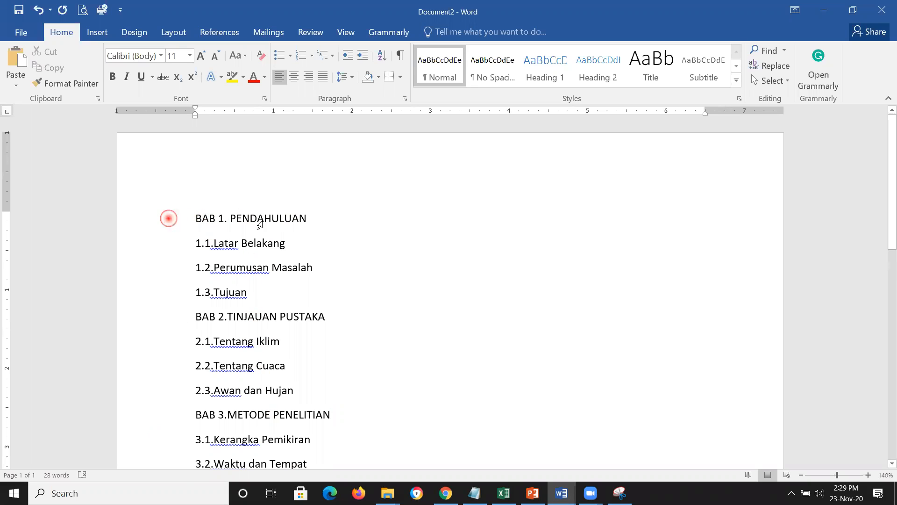
click(169, 218)
click(180, 242)
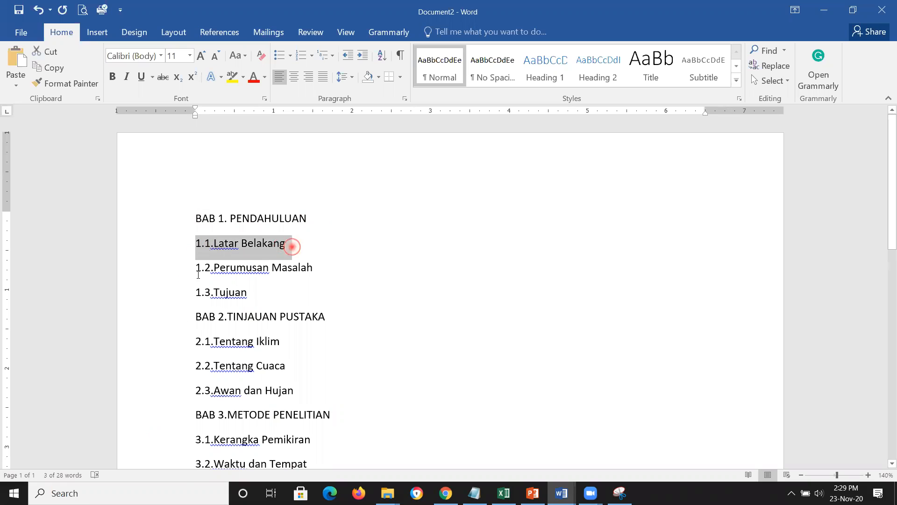
click(177, 273)
click(182, 296)
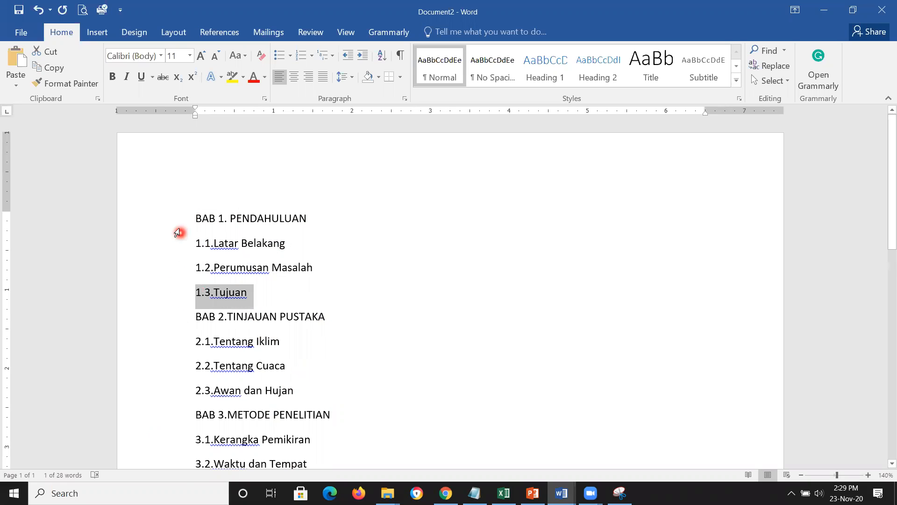
click(175, 224)
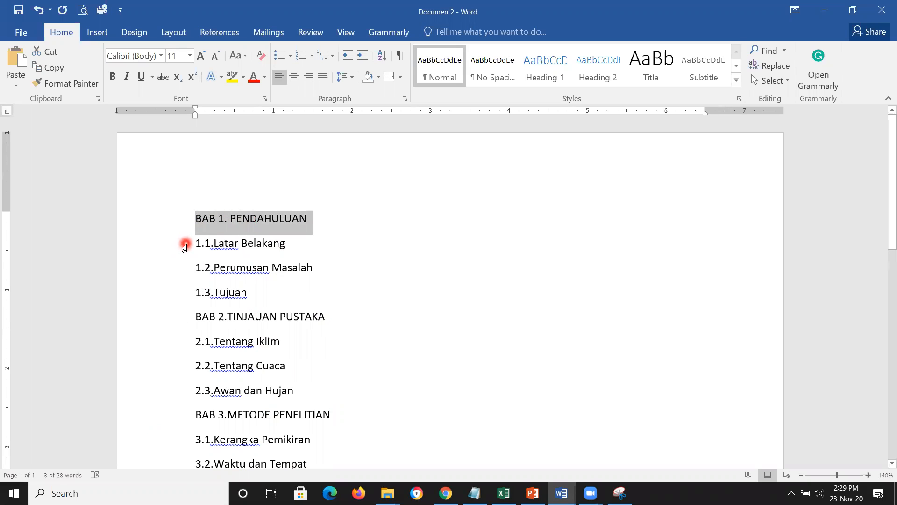
drag(188, 243, 295, 243)
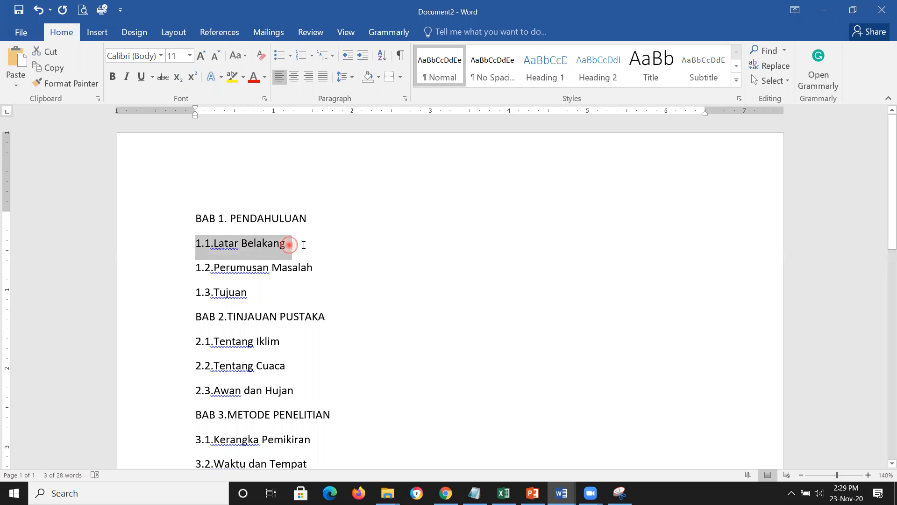
click(393, 291)
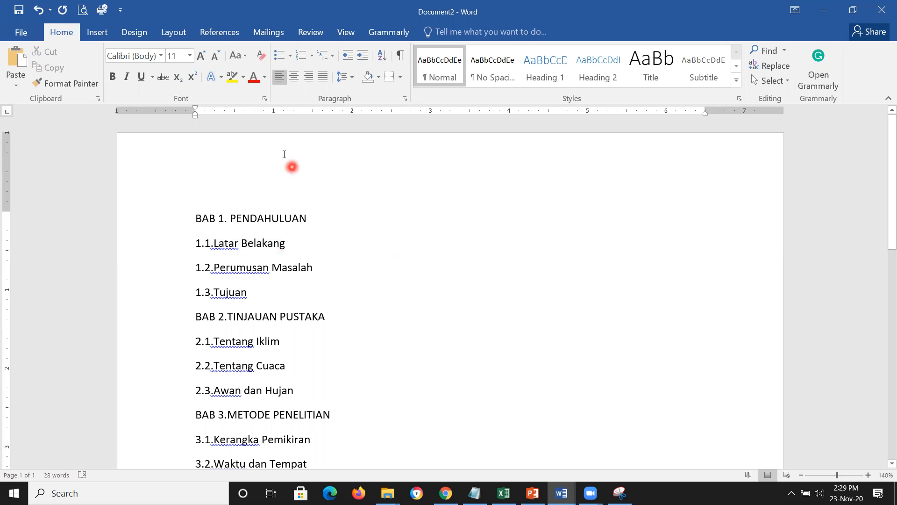
Show the Navigation Pane beside the document
click(346, 33)
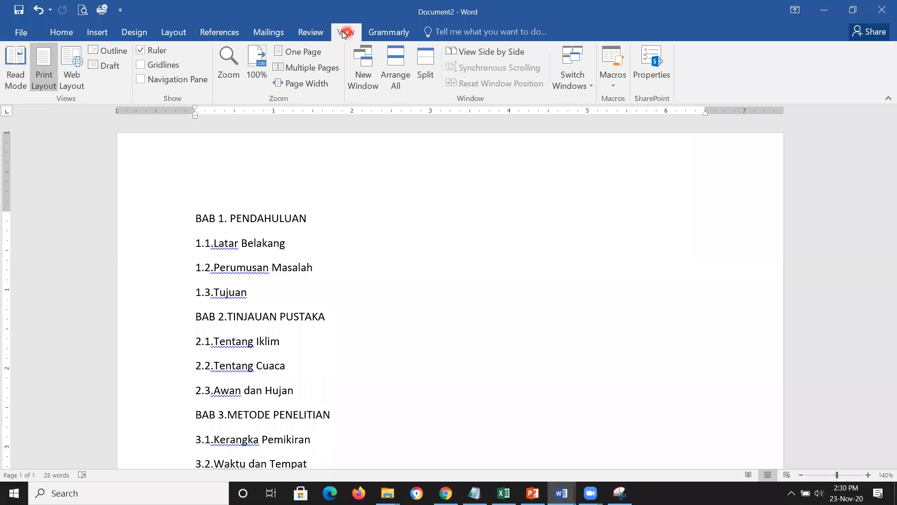
click(171, 83)
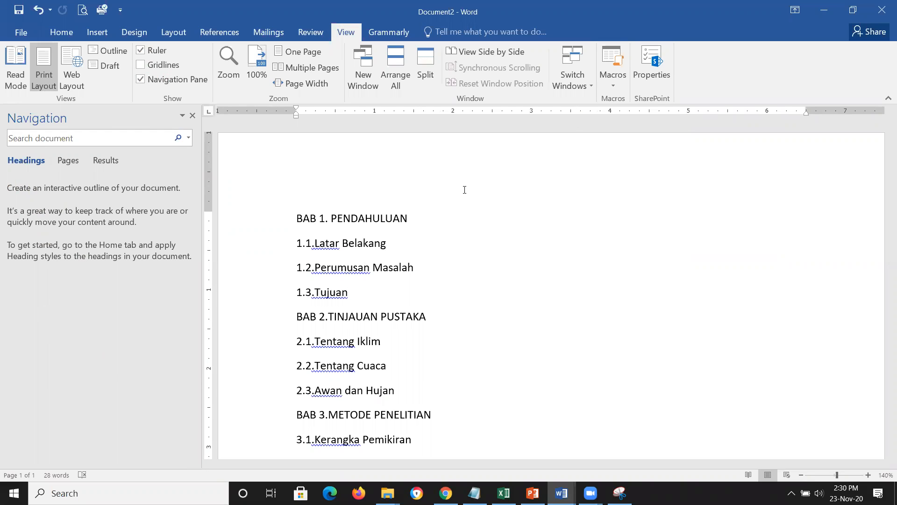
Apply the Heading 1 style to the chapter titles BAB 1, BAB 2 and BAB 3
click(60, 34)
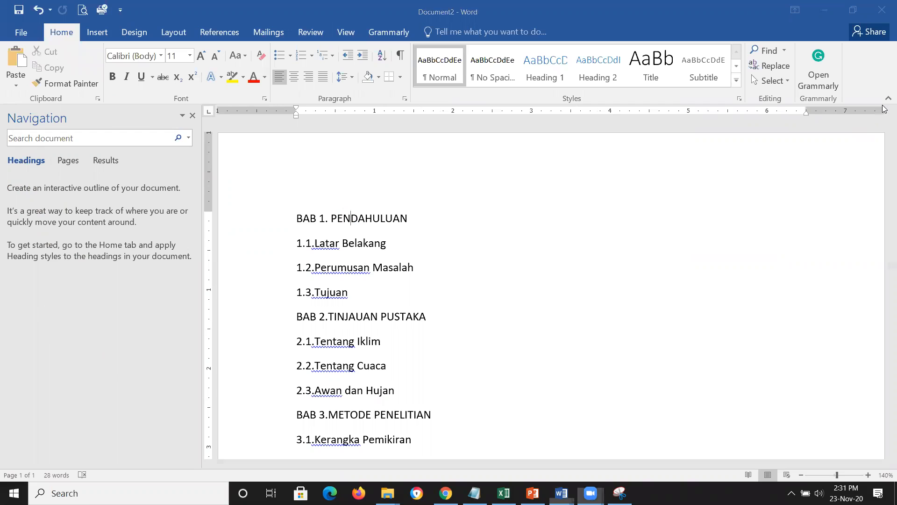
click(542, 87)
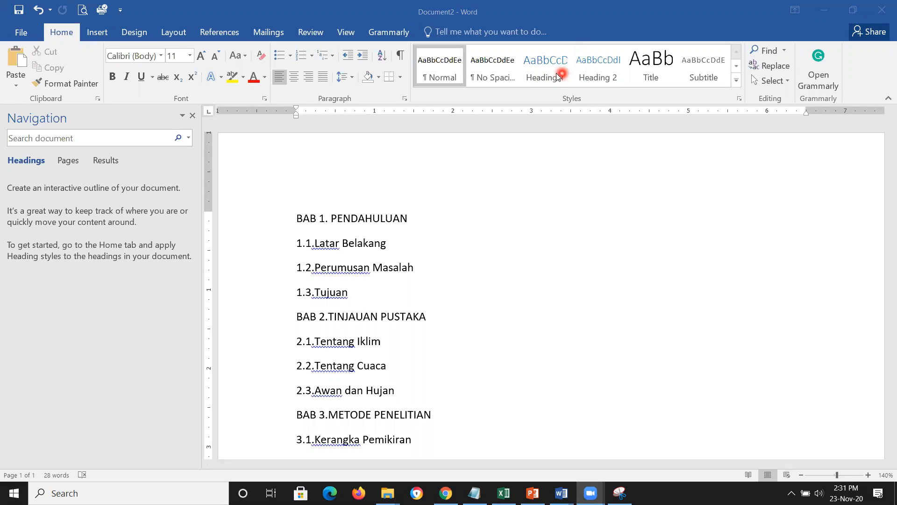
click(347, 217)
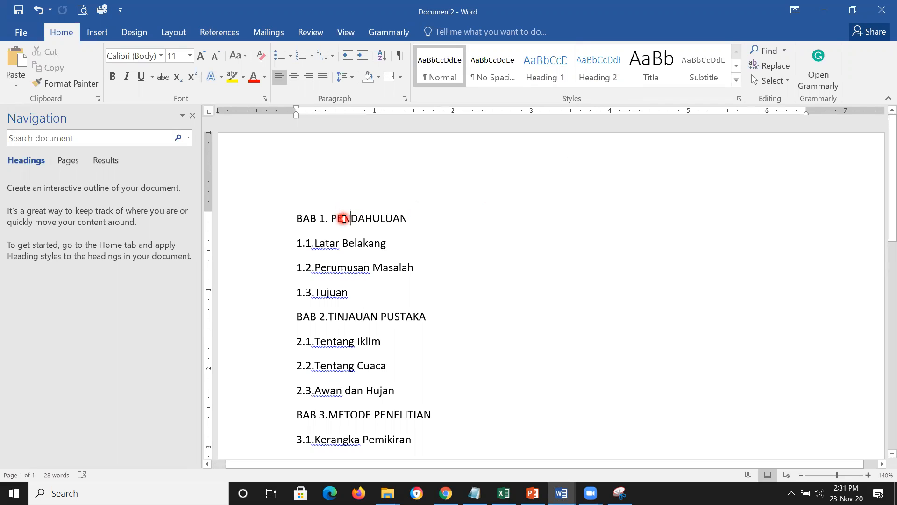
click(543, 70)
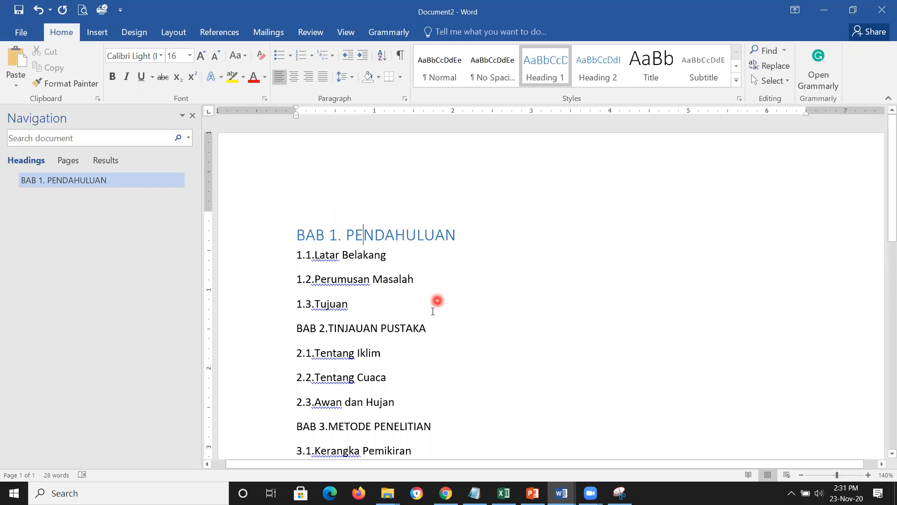
click(406, 328)
click(546, 63)
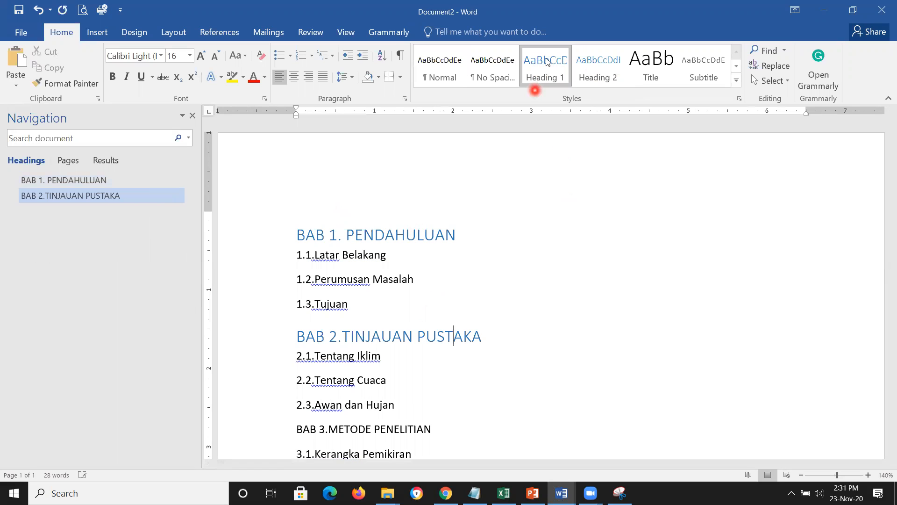
click(371, 429)
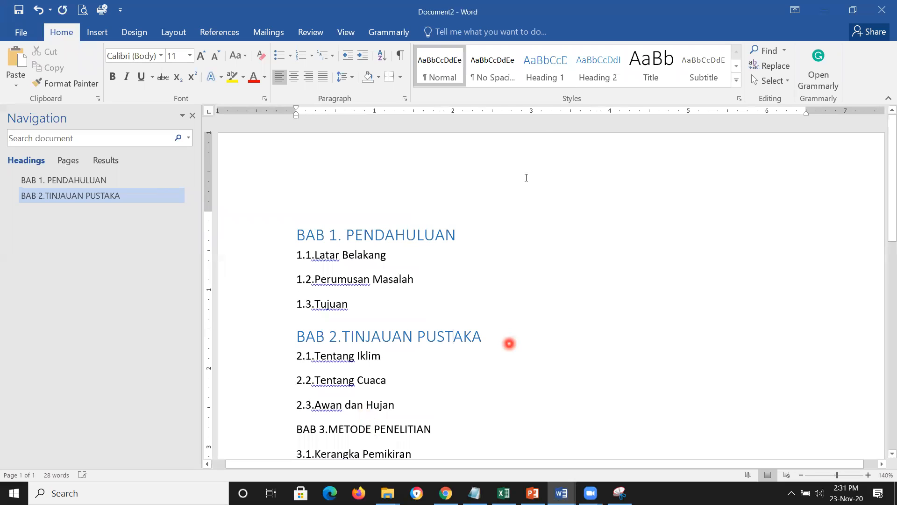
click(546, 64)
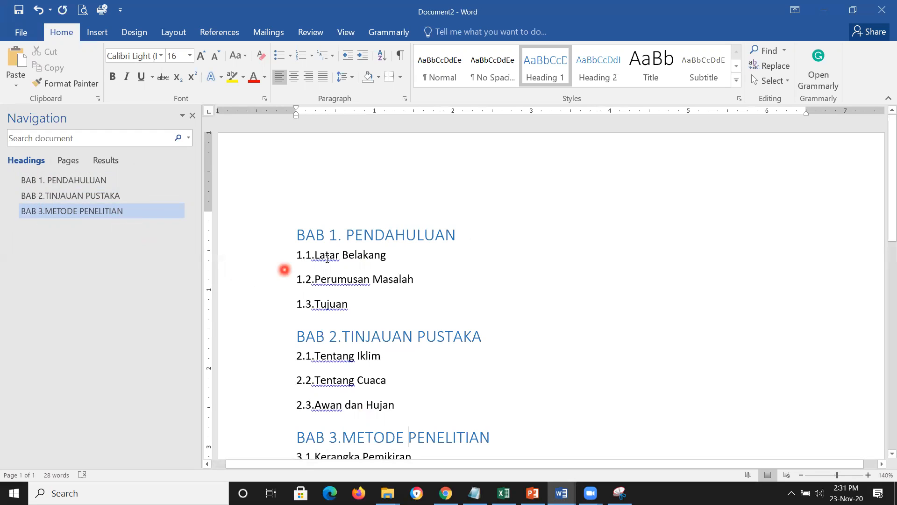
Apply the Heading 2 style to subheadings 1.1 Latar Belakang, 1.2 Perumusan Masalah and 1.3 Tujuan
click(346, 257)
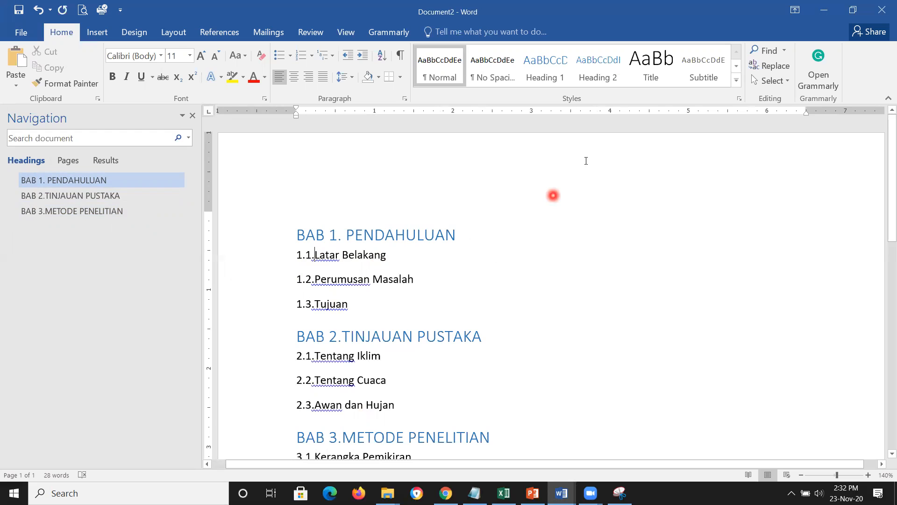
click(597, 69)
click(369, 275)
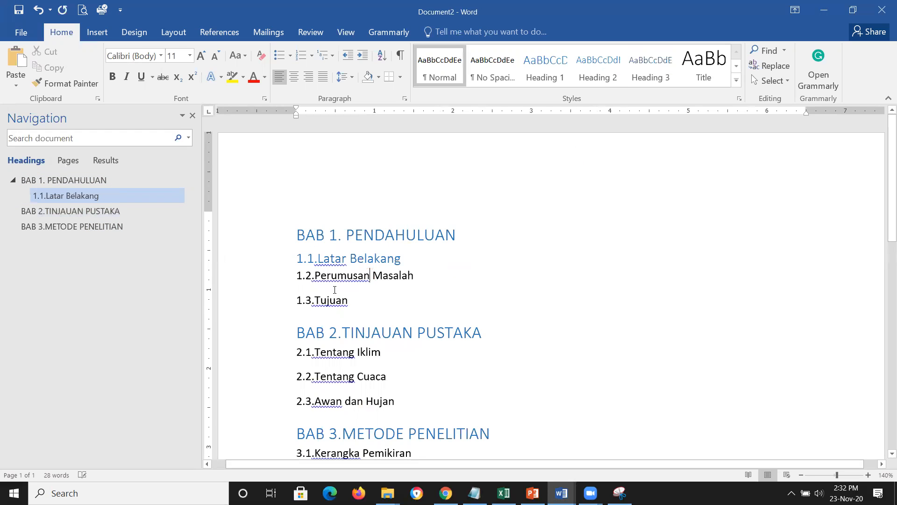
key(ctrl+alt+2)
click(335, 289)
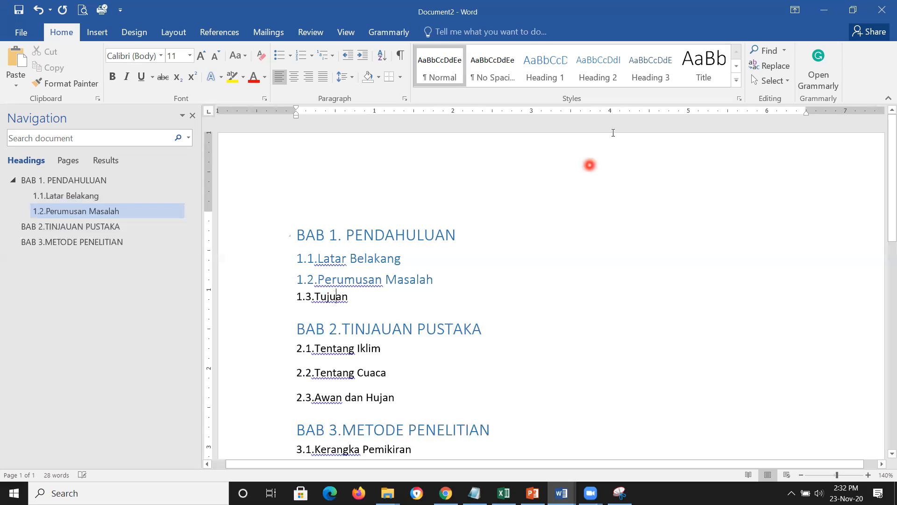
key(ctrl+alt+2)
Apply the Heading 2 style to subheadings 2.1 Tentang Iklim, 2.2 Tentang Cuaca and 2.3 Awan dan Hujan
click(336, 353)
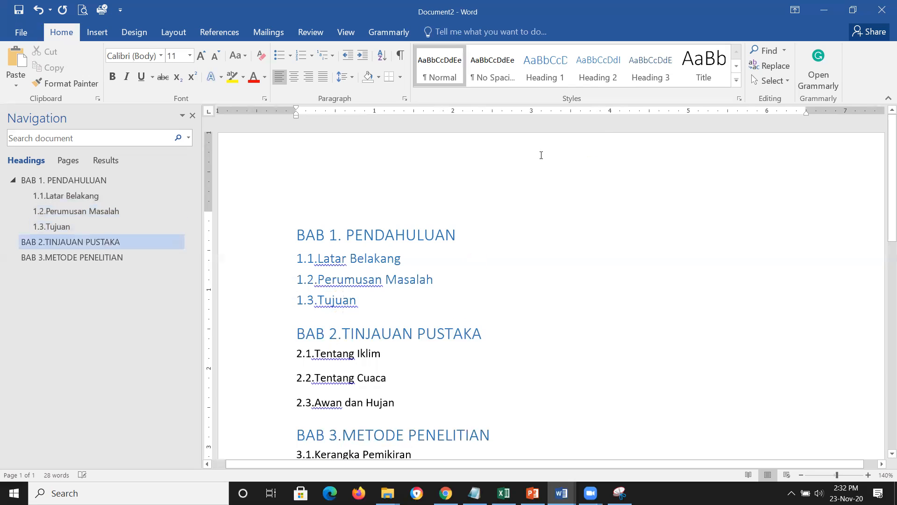
key(ctrl+alt+2)
click(359, 376)
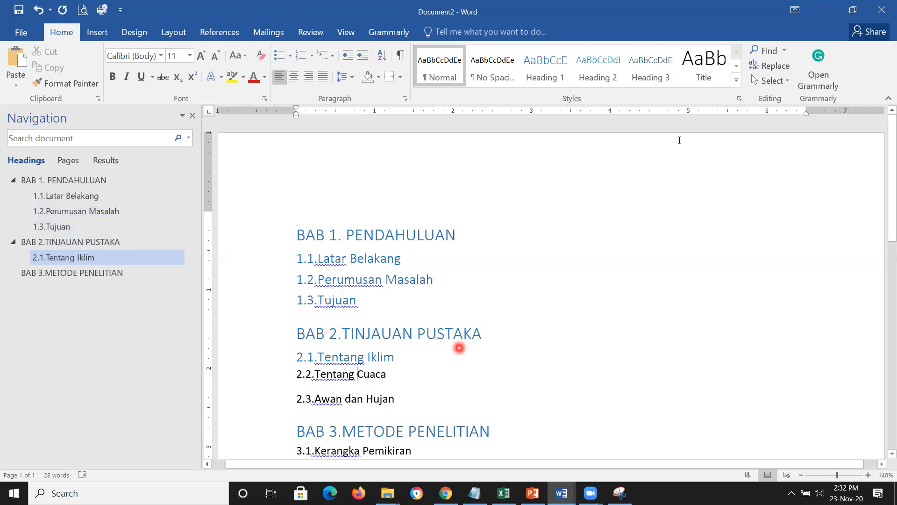
key(ctrl+alt+2)
click(345, 396)
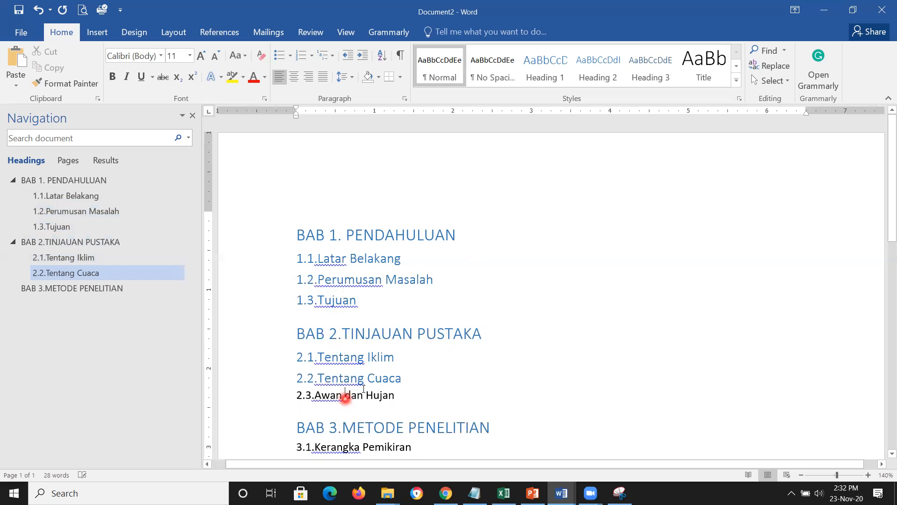
key(ctrl+alt+2)
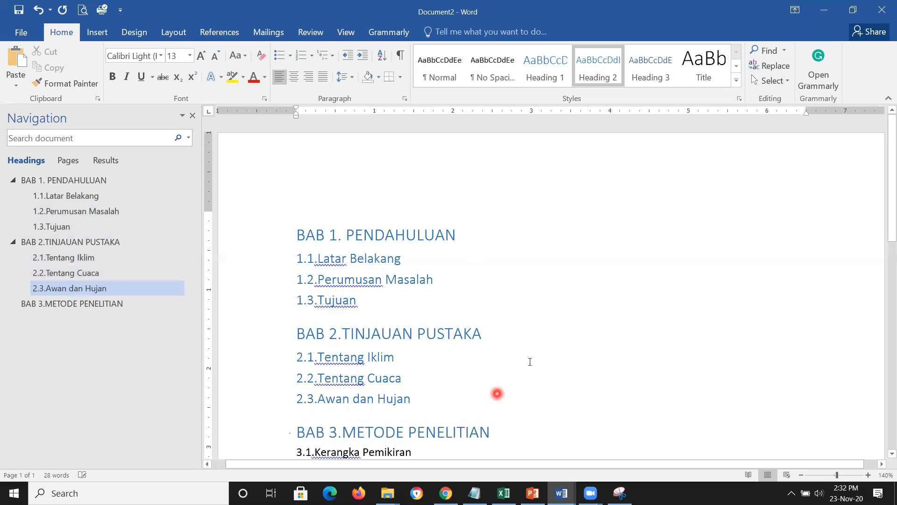
Apply the Heading 2 style to subheadings 3.1 Kerangka Pemikiran, 3.2 Waktu dan Tempat and 3.3 Alat Analisa
scroll(521, 363, down, 6)
click(368, 126)
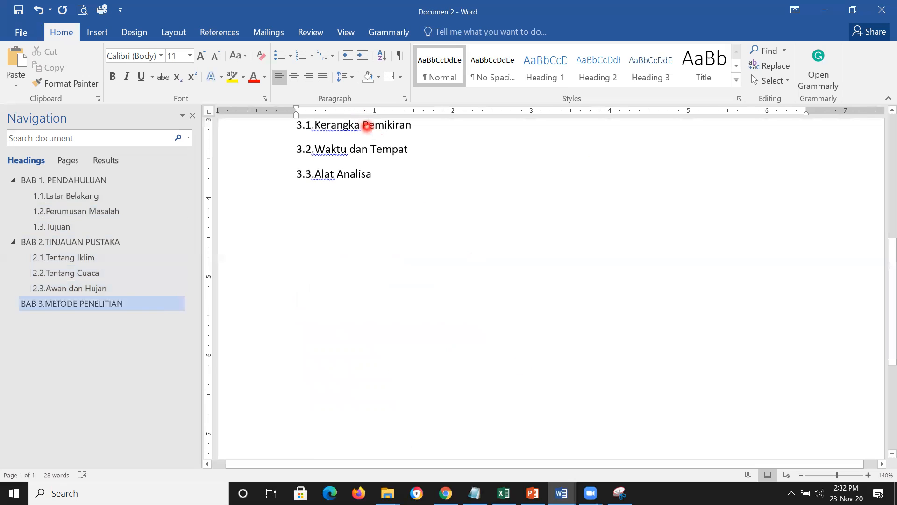
key(ctrl+alt+2)
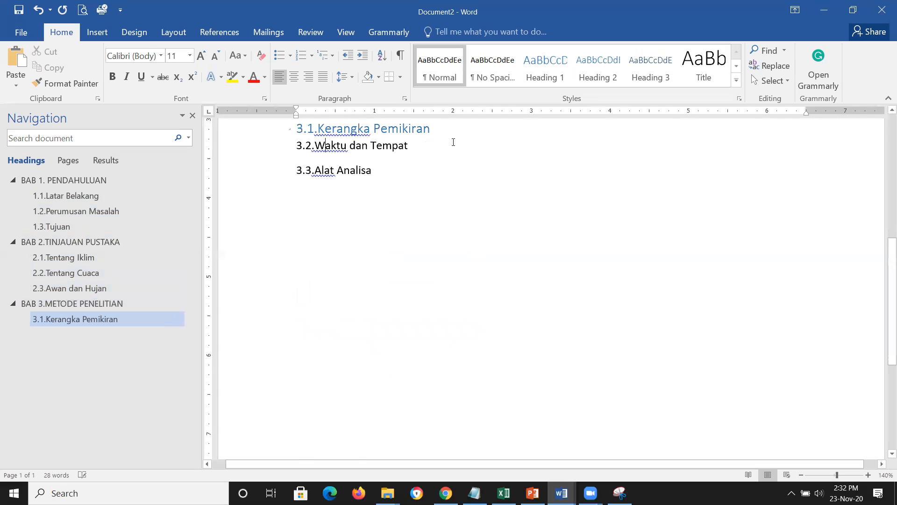
click(591, 84)
click(351, 167)
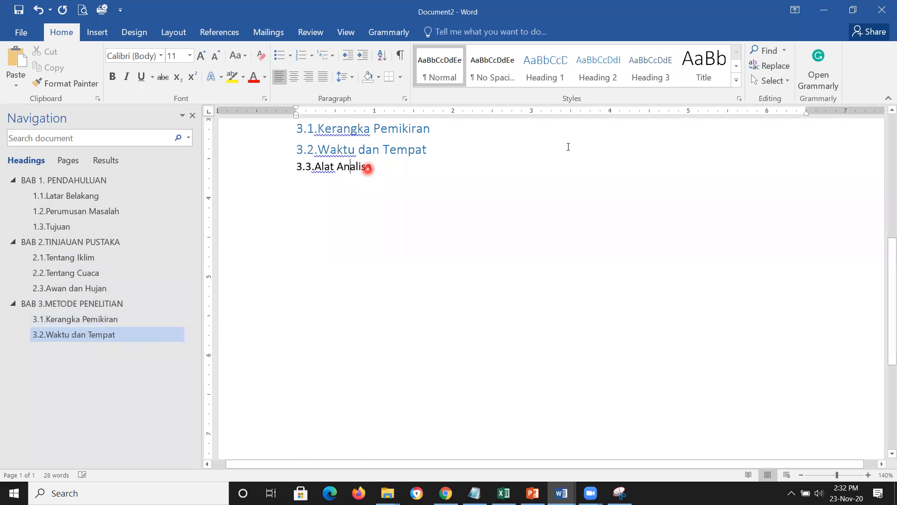
click(593, 81)
Modify the Heading 1 style to use the Calibri font, bold, in the black Text 1 colour
scroll(416, 262, up, 6)
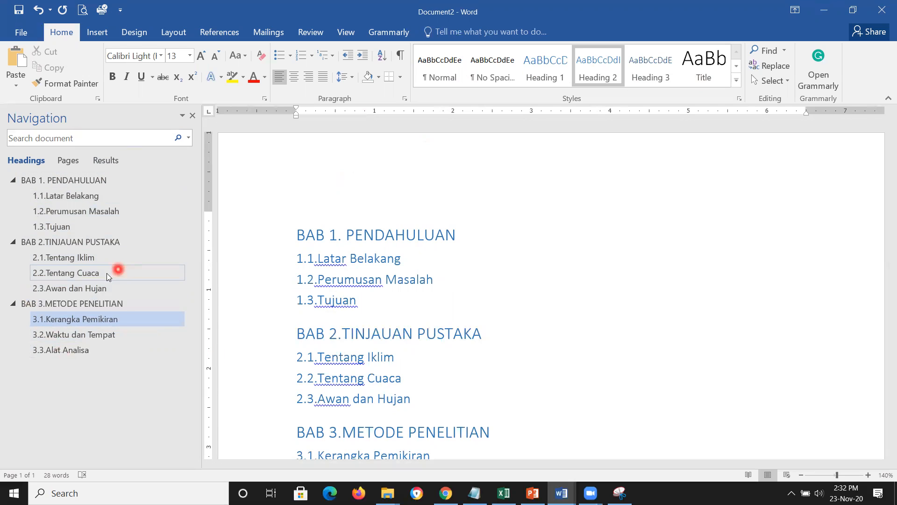
click(505, 234)
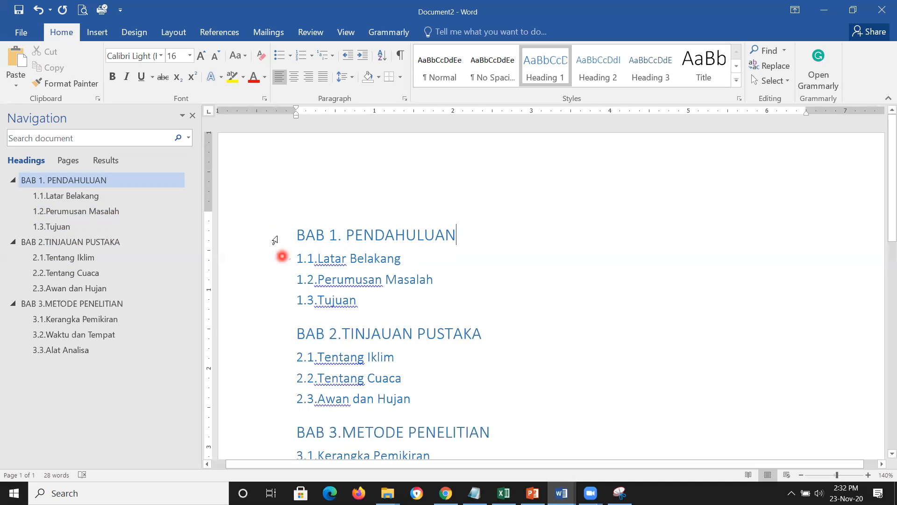
click(348, 237)
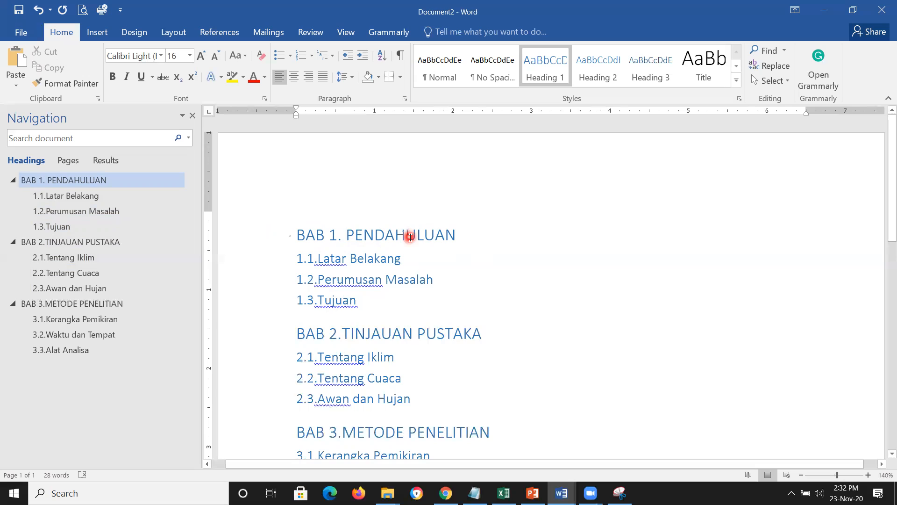
right_click(551, 68)
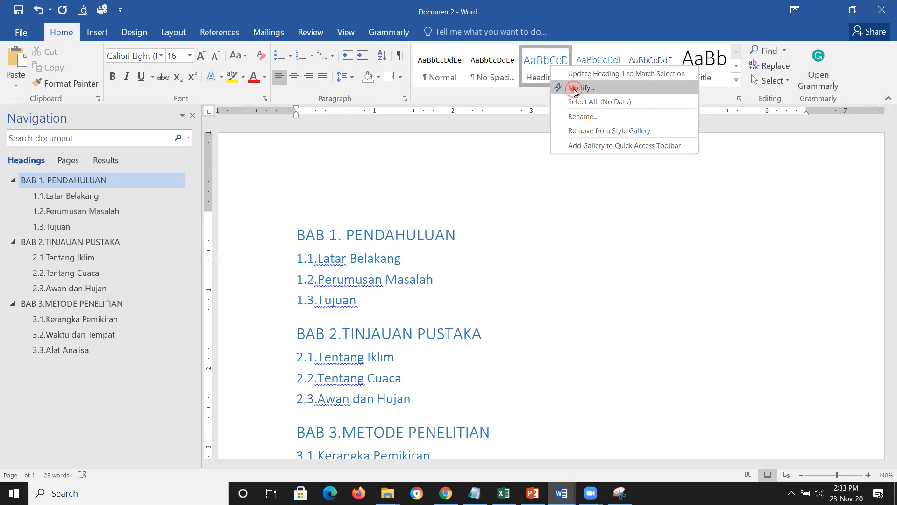
click(574, 89)
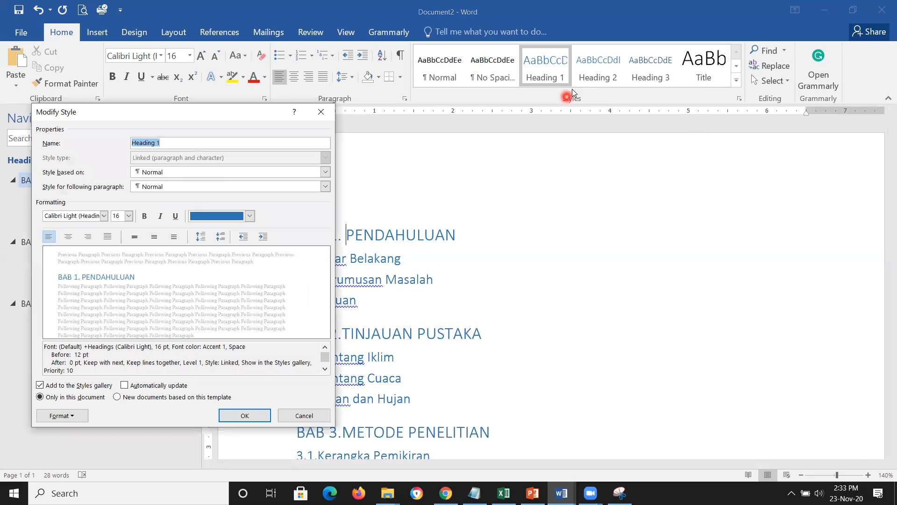
click(97, 216)
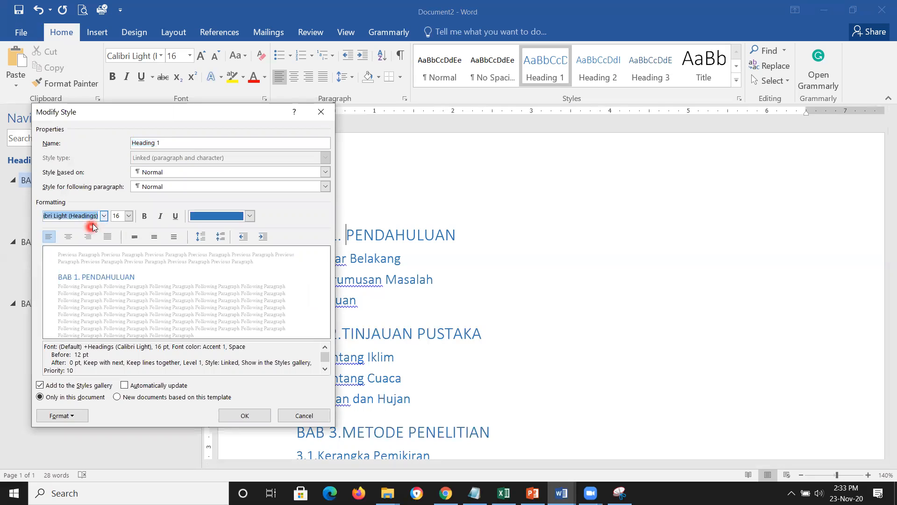
click(104, 216)
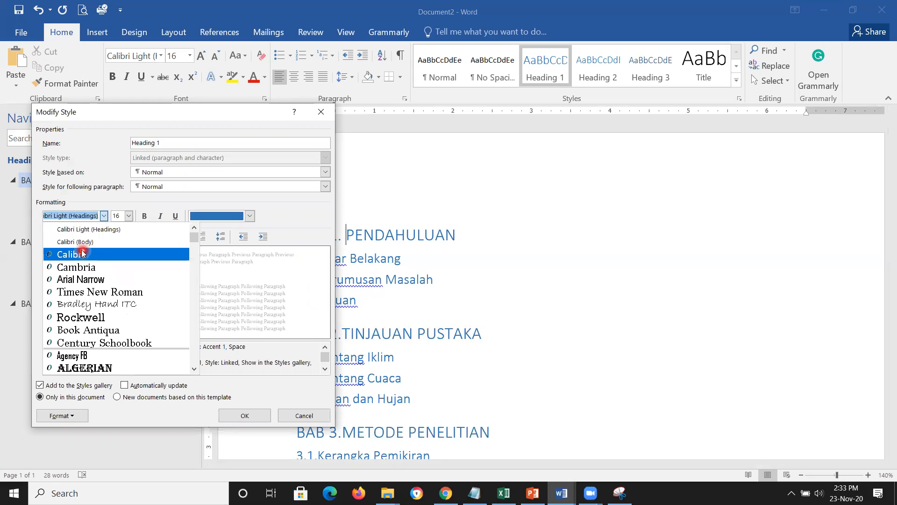
click(84, 255)
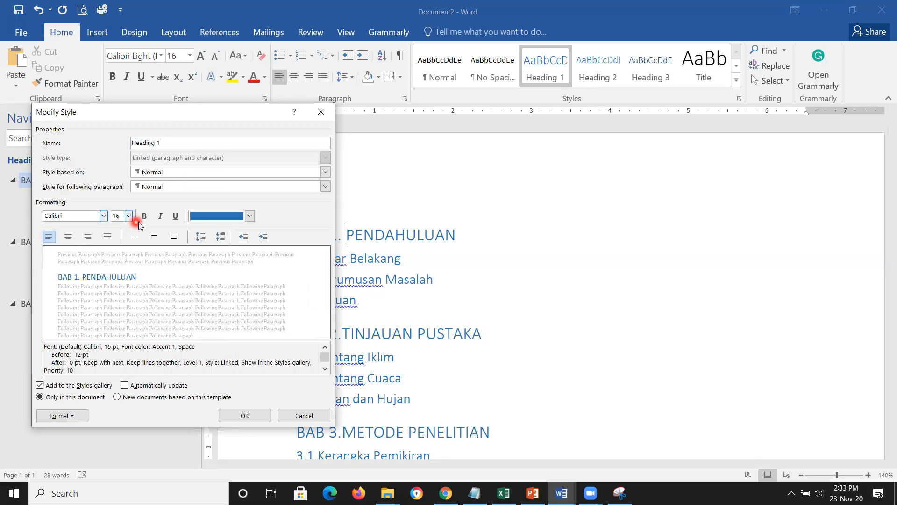
click(144, 216)
click(249, 216)
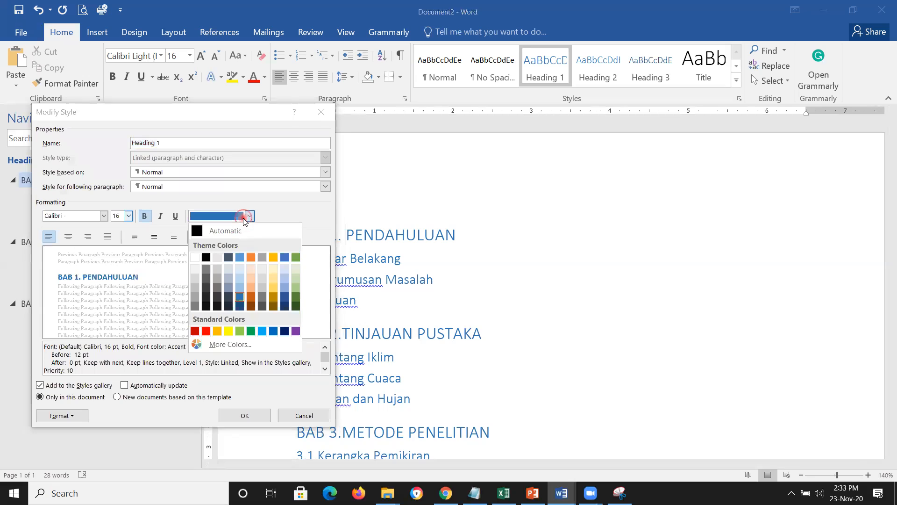
click(207, 307)
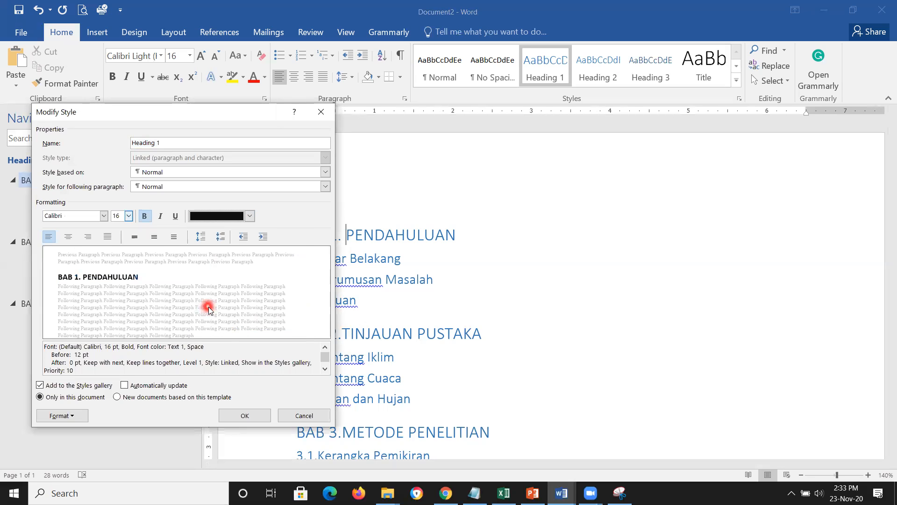
Set the Heading 1 style's paragraph spacing to 24 pt before and 12 pt after, and save the style changes
click(62, 416)
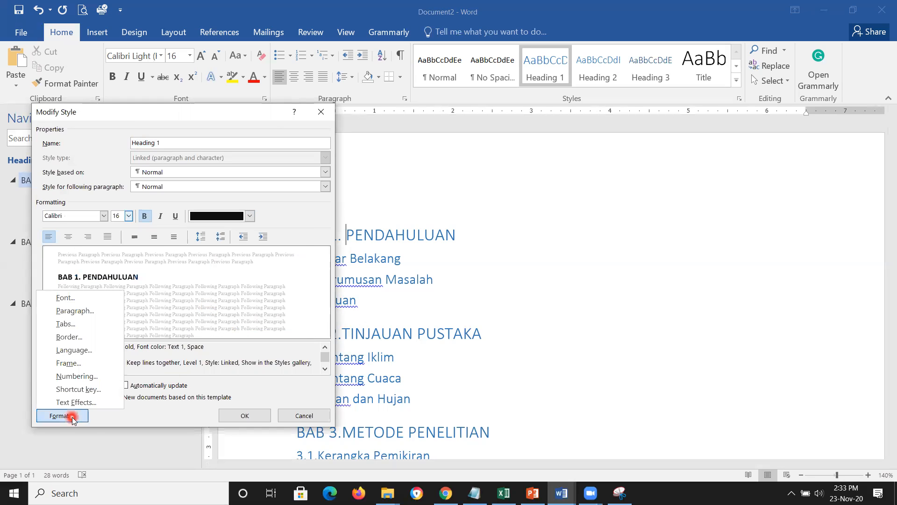
click(93, 311)
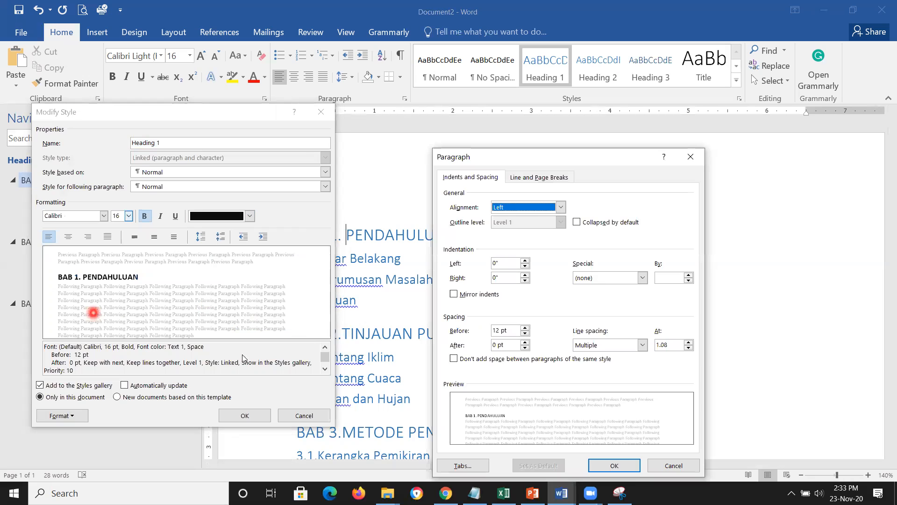
click(525, 329)
click(524, 328)
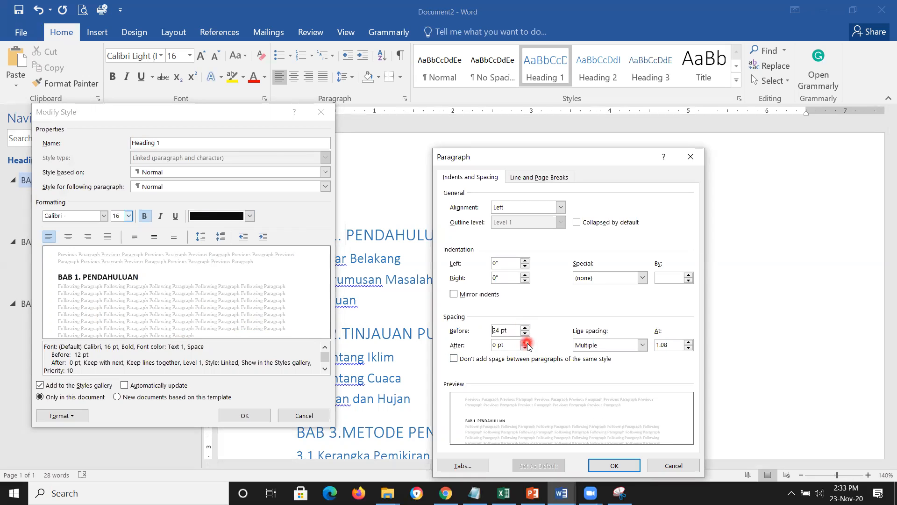
click(526, 344)
click(526, 343)
click(617, 464)
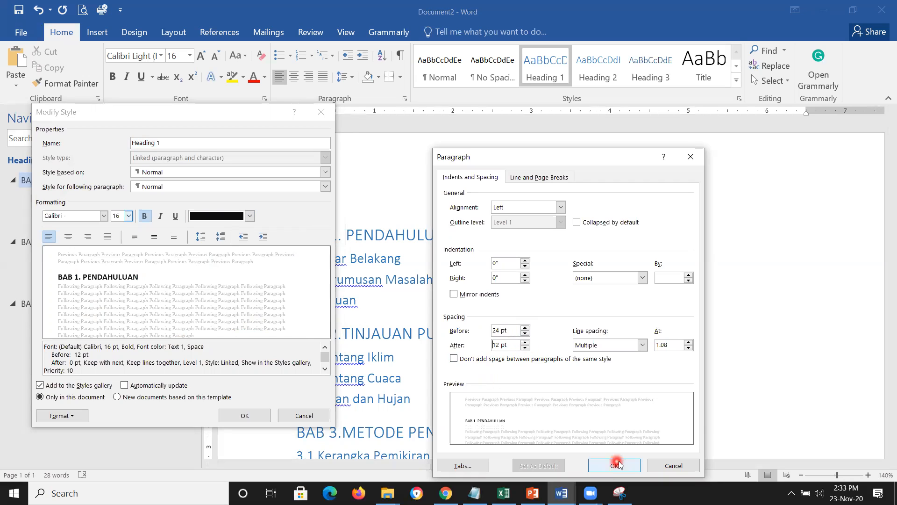
click(60, 413)
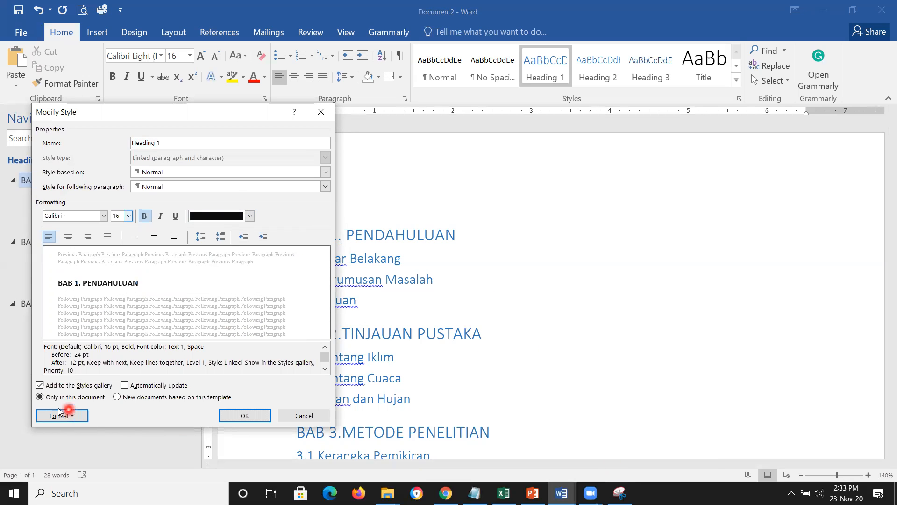
click(248, 419)
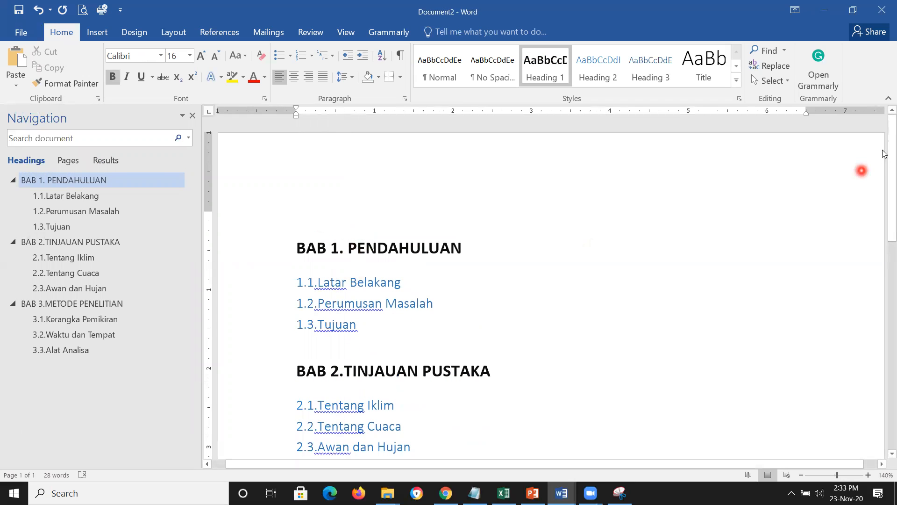
scroll(885, 201, down, 5)
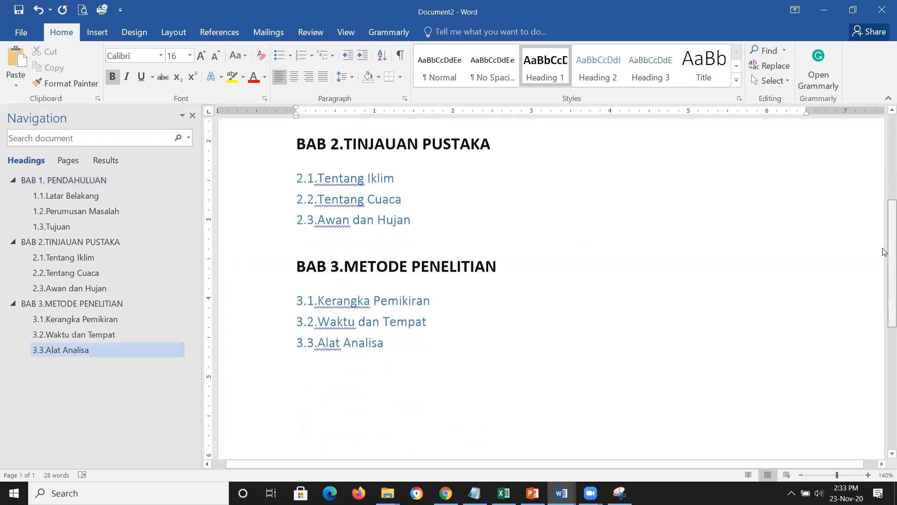
scroll(885, 171, up, 4)
scroll(885, 172, down, 4)
scroll(885, 176, up, 5)
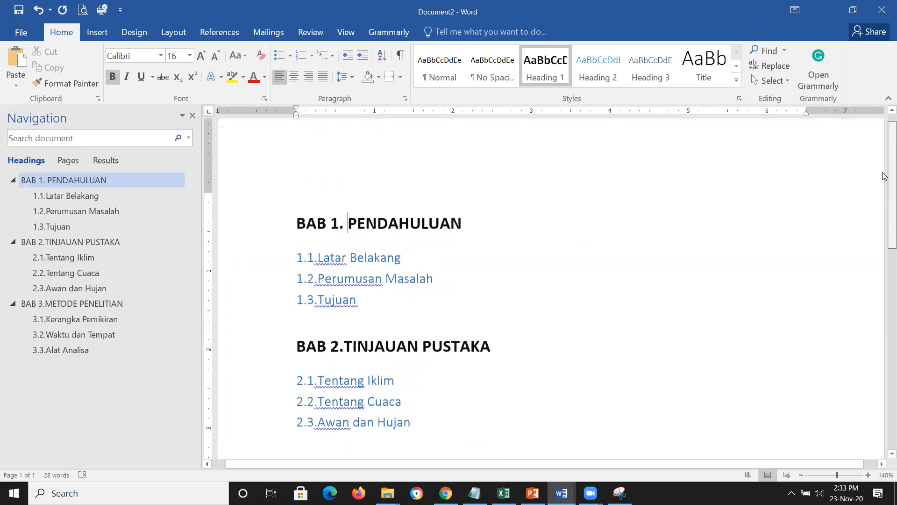
Modify the Heading 2 style to use the Calibri font, bold, in the black Text 1 colour
click(342, 264)
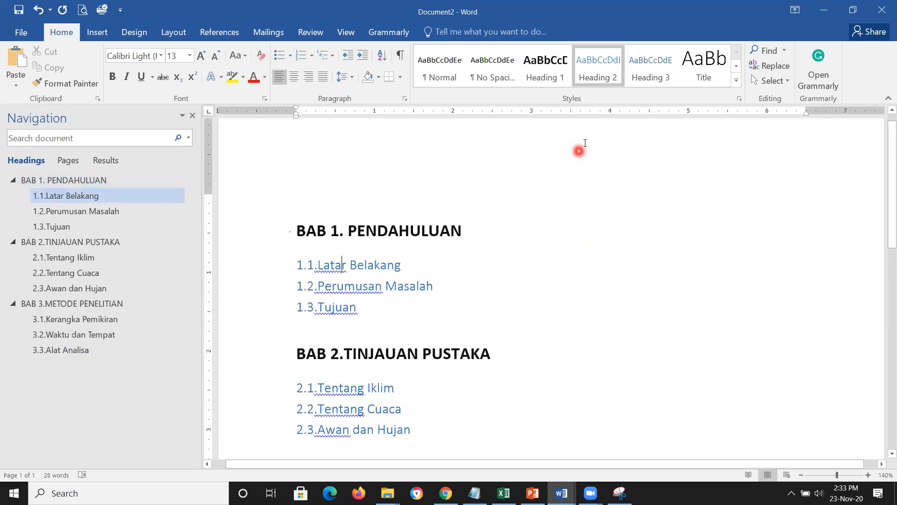
right_click(592, 62)
click(620, 83)
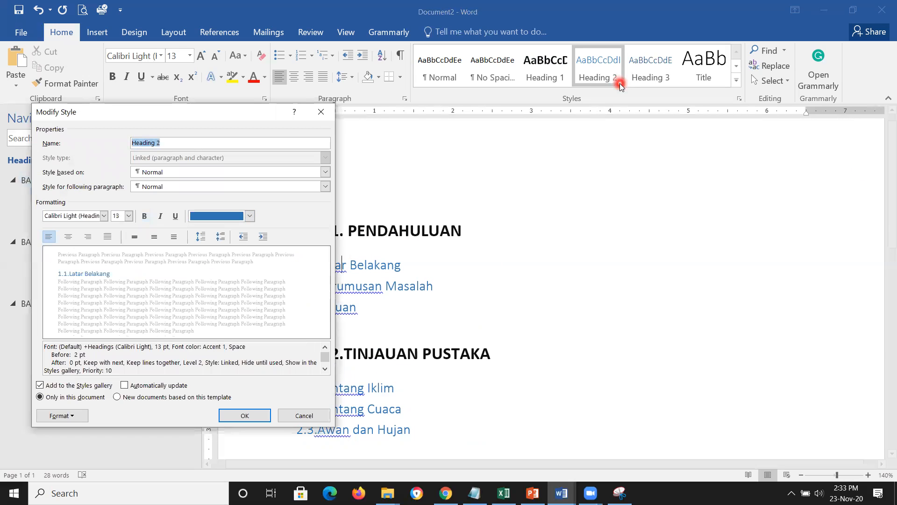
click(99, 217)
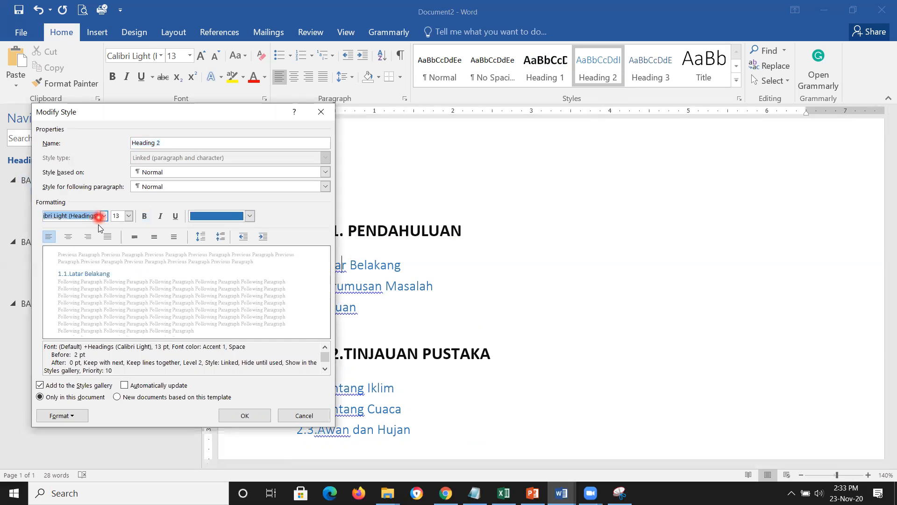
click(104, 216)
click(94, 253)
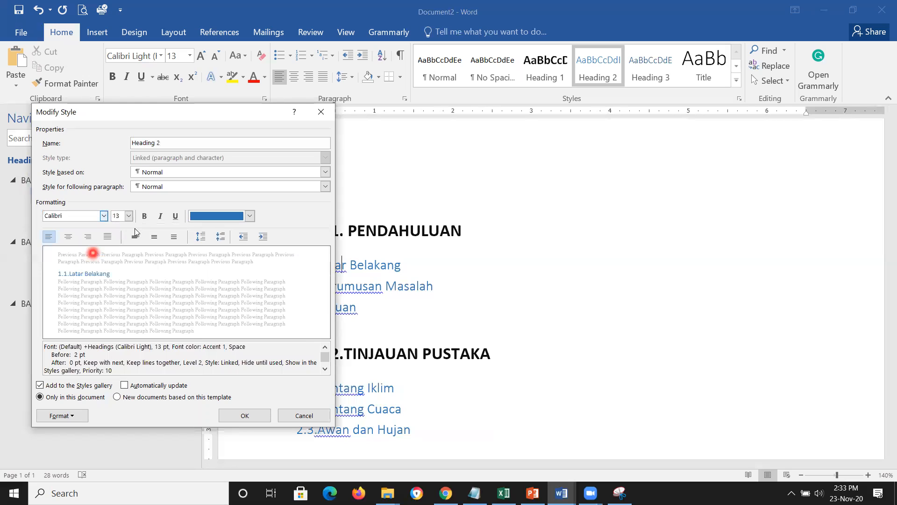
click(150, 215)
click(249, 216)
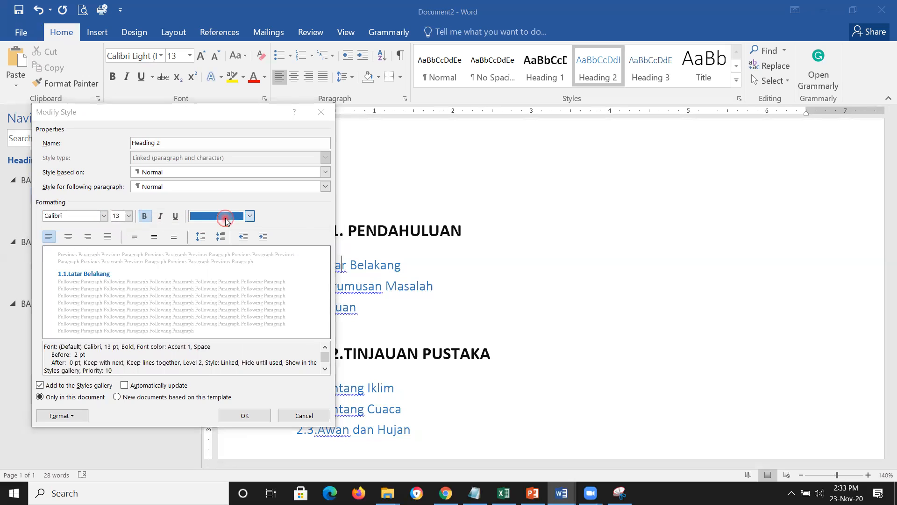
click(206, 258)
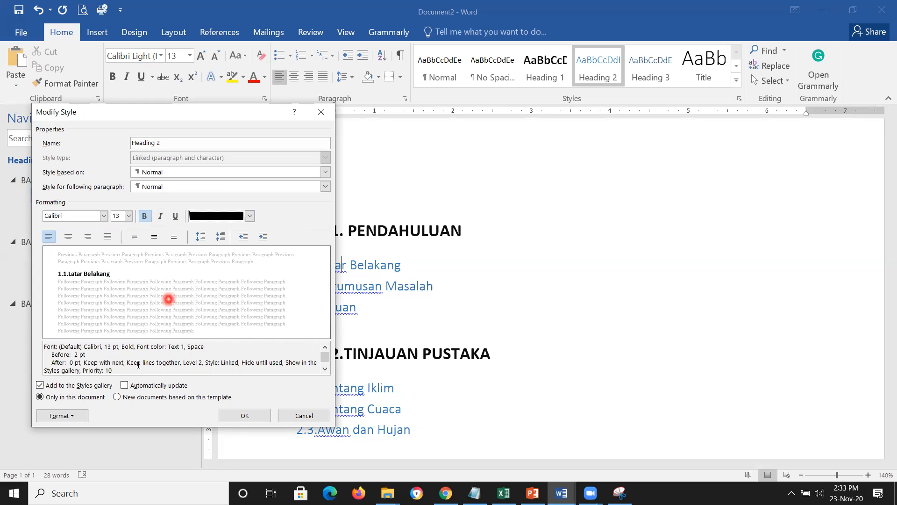
Set the Heading 2 style's paragraph spacing to 6 pt before and 6 pt after, and save the style changes
click(73, 417)
click(291, 391)
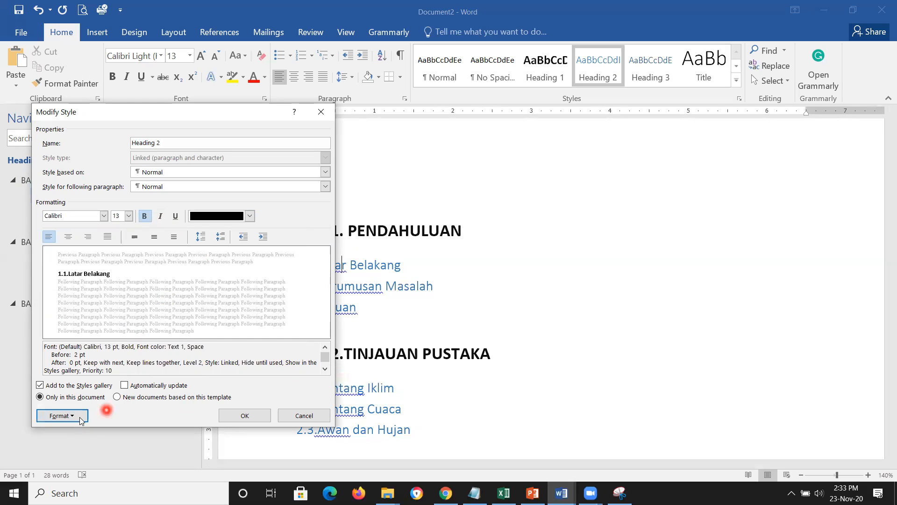
click(63, 416)
click(72, 312)
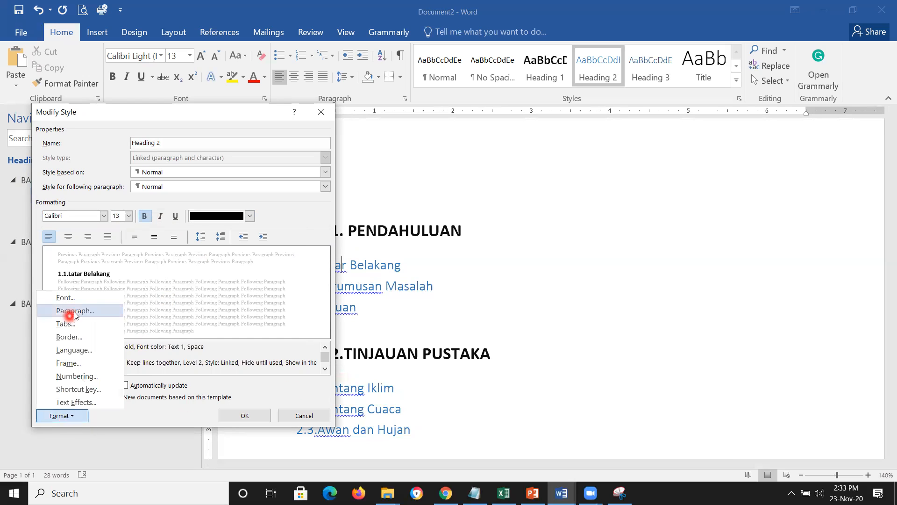
click(472, 322)
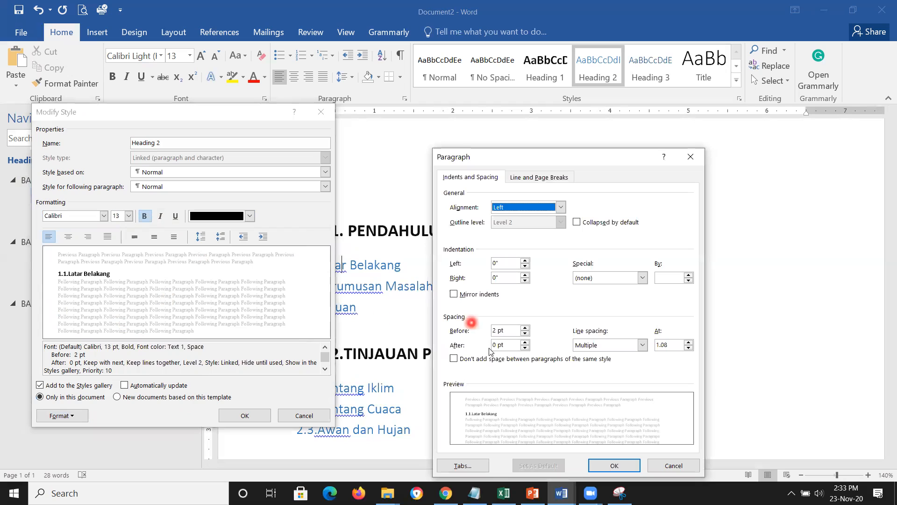
click(525, 328)
click(526, 342)
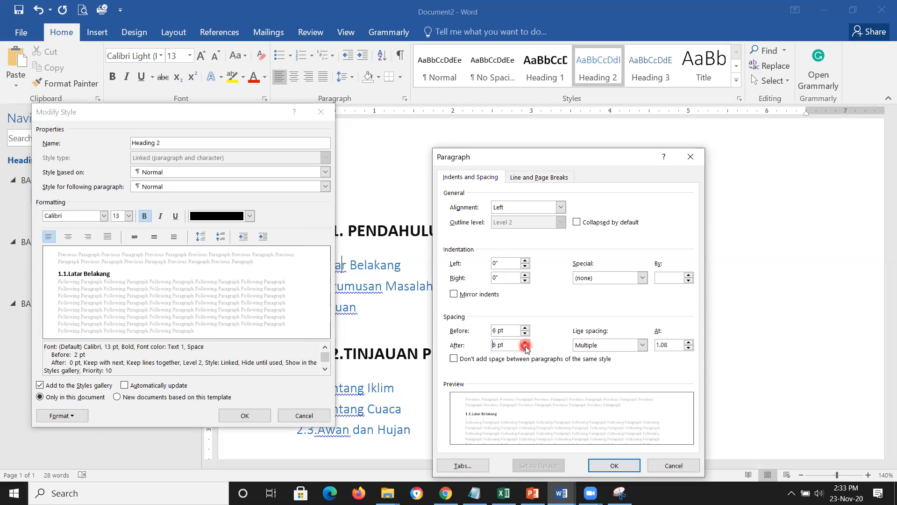
click(614, 465)
click(246, 418)
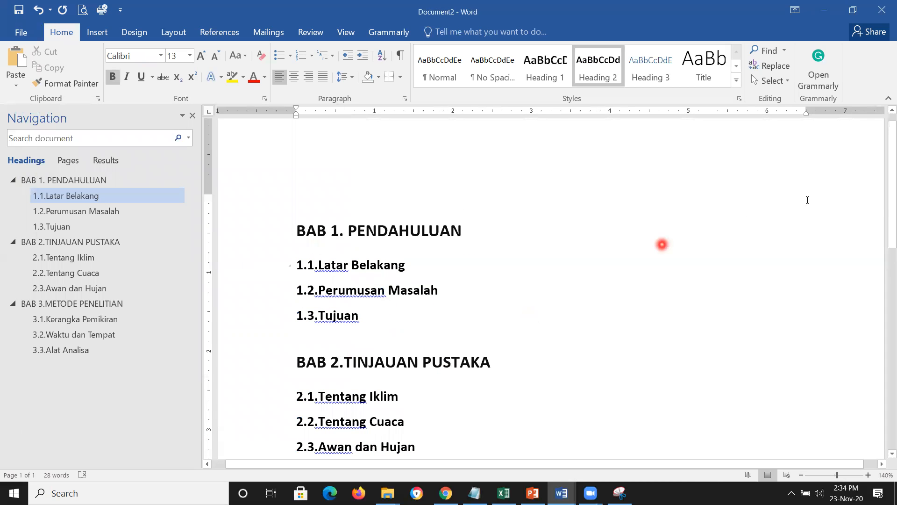
scroll(885, 241, down, 6)
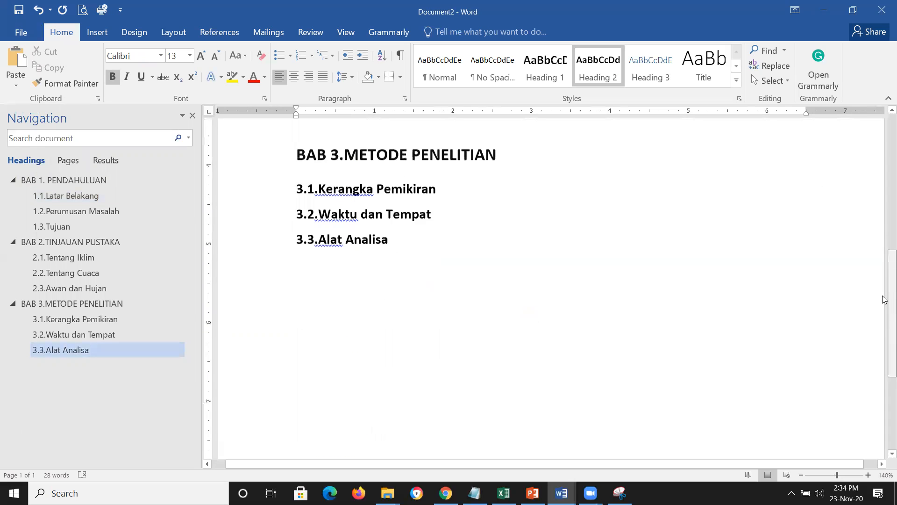
scroll(885, 194, up, 6)
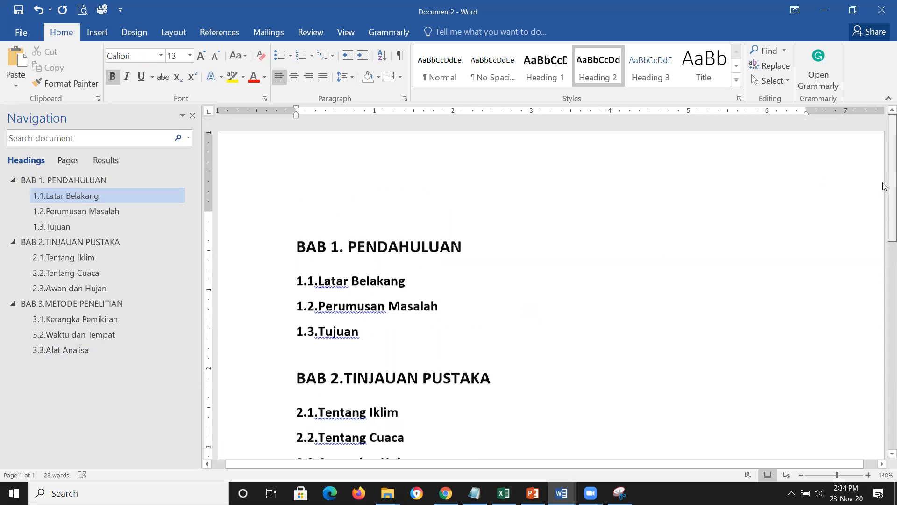
scroll(885, 215, down, 1)
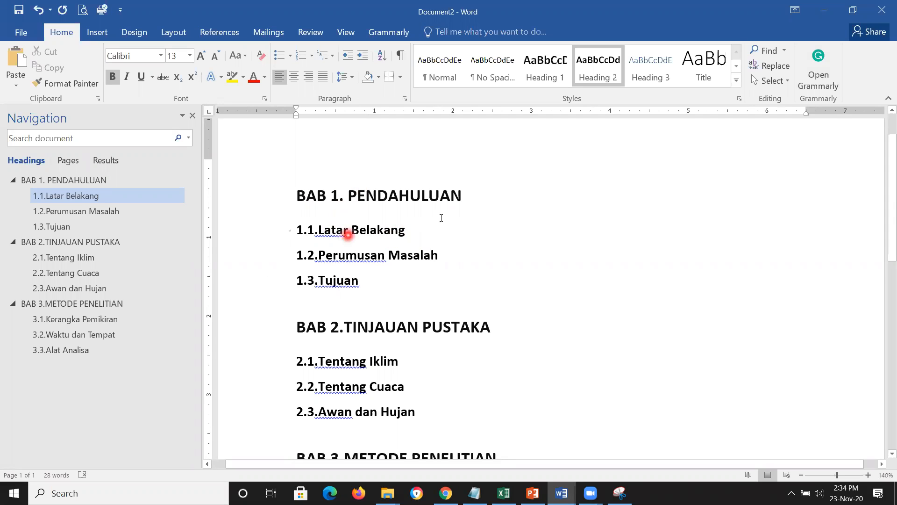
click(486, 199)
key(Return)
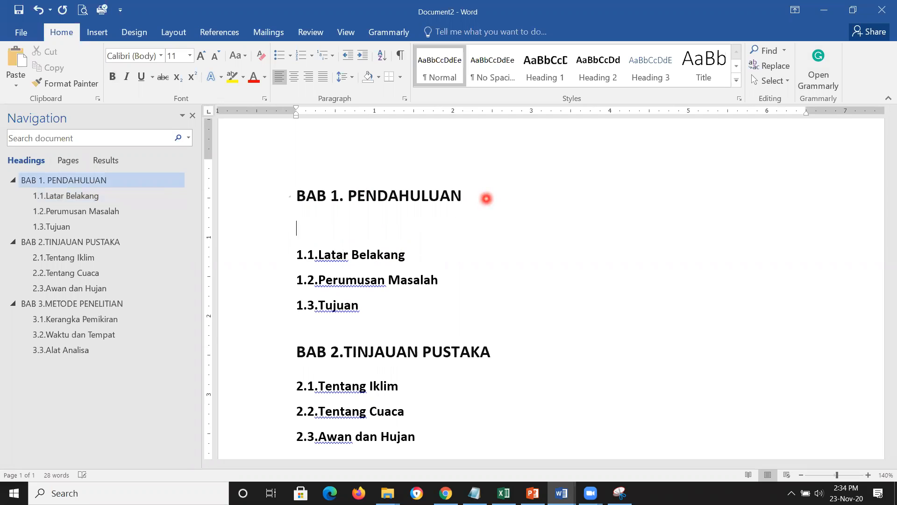
key(BackSpace)
key(BackSpace)
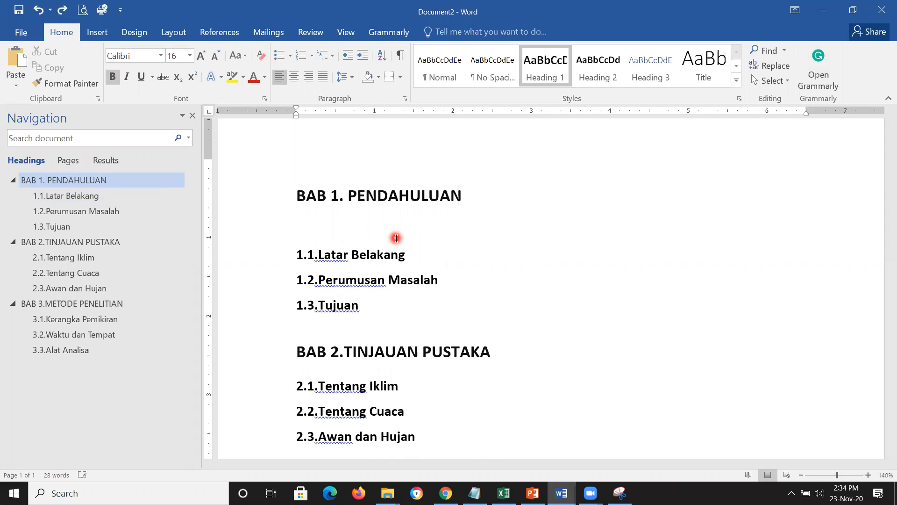
key(Delete)
Add the practice body text "ini cuma latihan ini cuma aja latihan…" beneath the 1.1.Latar Belakang subheading
click(435, 231)
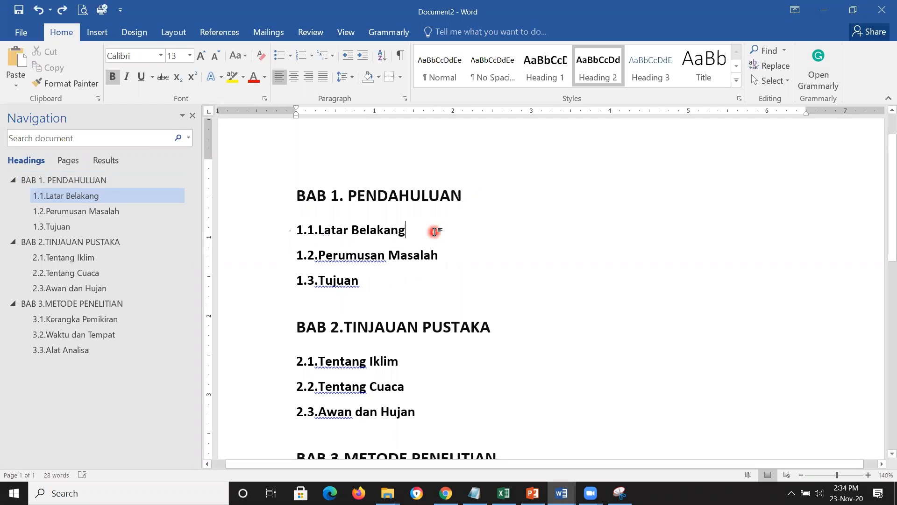
key(Return)
text(ini cuma latihan ini cuma aja latihan ini cuma latihan ini cuma latihan ini cuma latihan ini cuma latihan ini cuma latihan aja ini cuma latihan ini cuma latihan ini cuma latihan ini cuma latihan ini cuma latihan ini cuma latihan ini cuma latihan ini cuma latihan aja ini cuma lini cuma latihan ini cuma aja latihan ini cuma latihan ini cuma latihan ini cuma latihan ini cuma latihan ini cuma latihan aja ini cuma latihan ini cuma latihan ini cuma latihan ini cuma latihan ini cuma latihan ini cuma latihan ini cuma latihan ini cuma latihan aja ini cuma\nini cuma latihan ini cuma aja latihan ini cuma latihan ini cuma latihan ini cuma latihan ini cuma latihan ini cuma latihan aja ini cuma latihan ini cuma latihan ini cuma latihan ini cuma latihan ini cuma latihan ini cuma latihan)
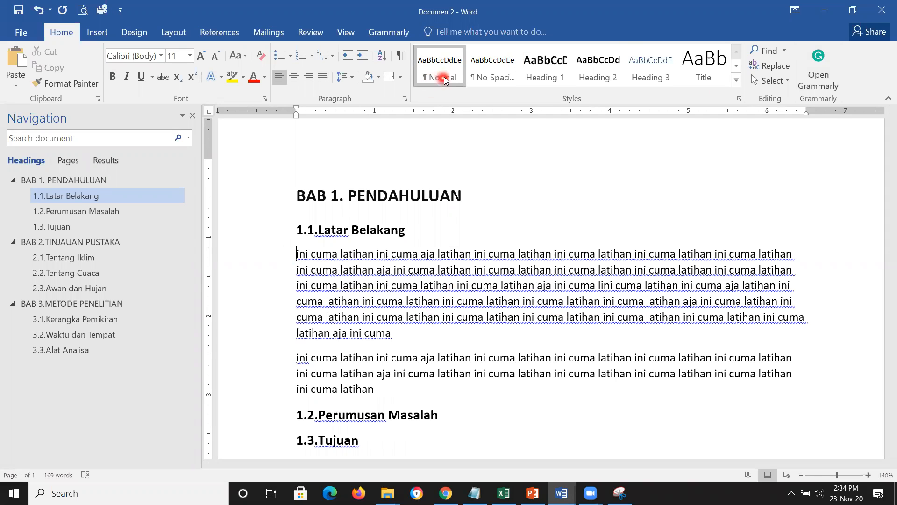
Modify the Normal style to use the Calibri font
click(433, 72)
right_click(433, 74)
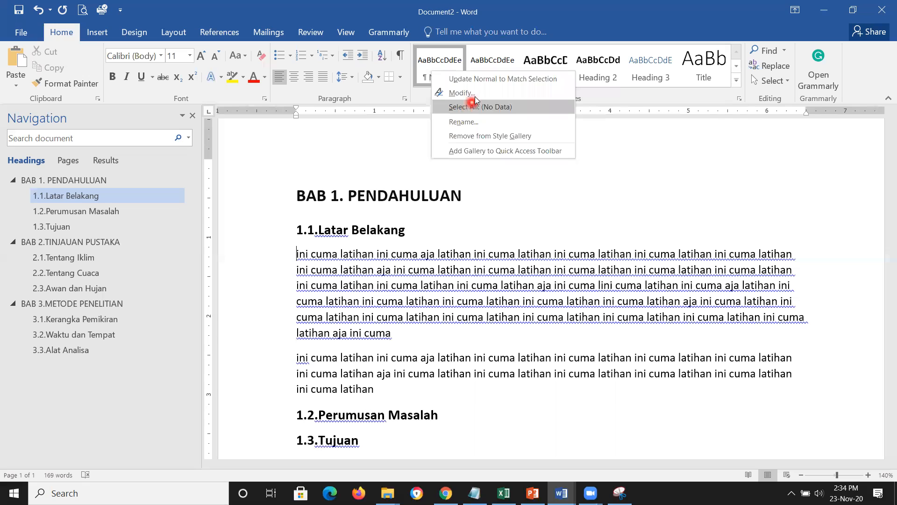
click(475, 97)
click(84, 217)
click(91, 254)
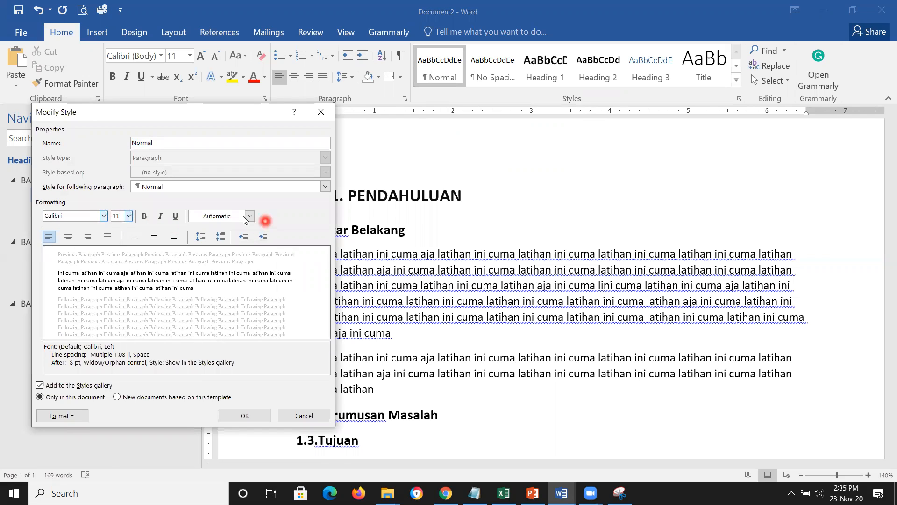
Set the Normal style's paragraph spacing to 6 pt before and 6 pt after, and save the style changes
click(63, 415)
click(70, 313)
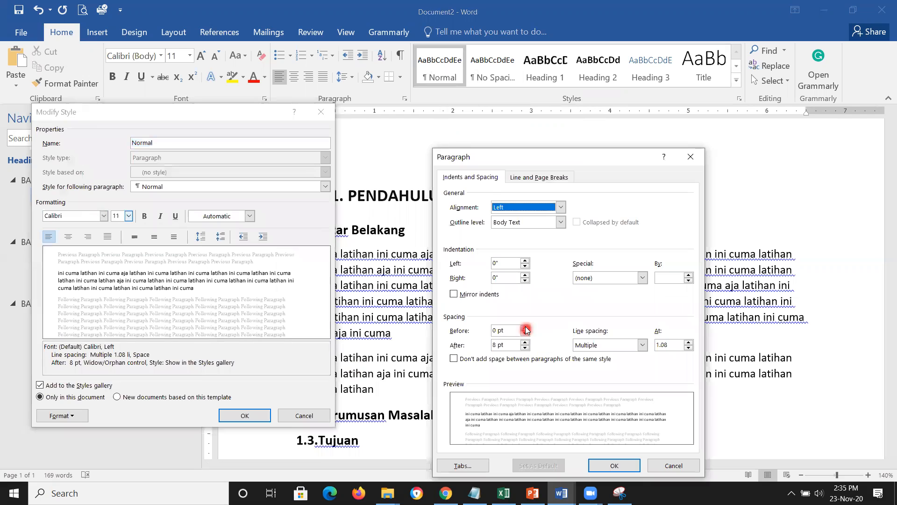
click(526, 328)
click(525, 341)
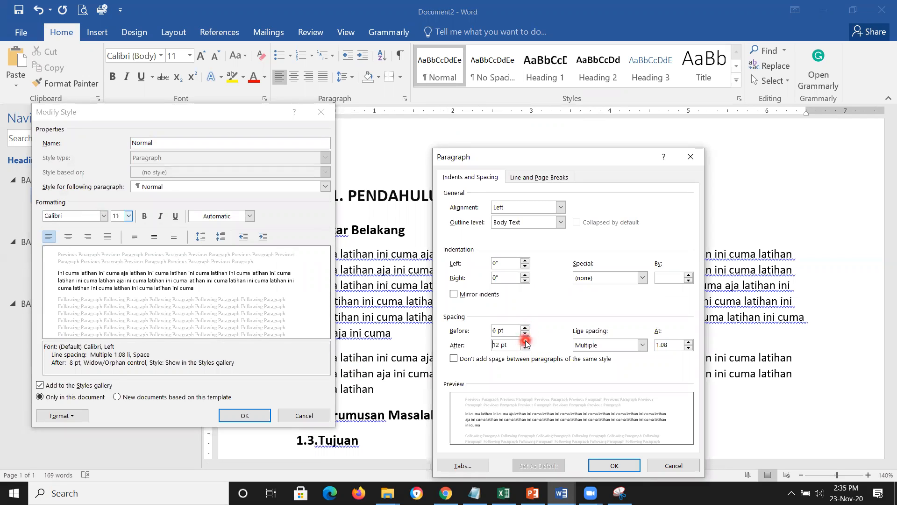
click(526, 348)
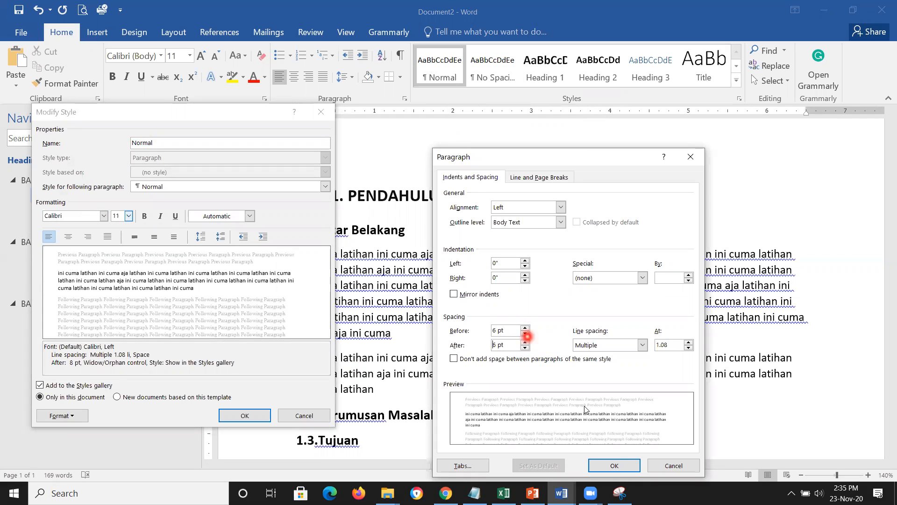
click(614, 466)
click(246, 416)
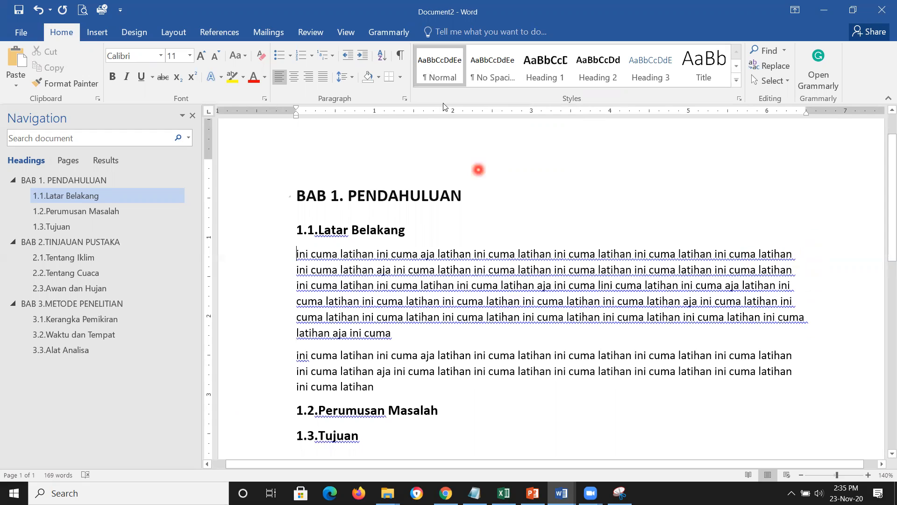
Modify the Normal style to justify its text and save the change
right_click(442, 74)
click(469, 94)
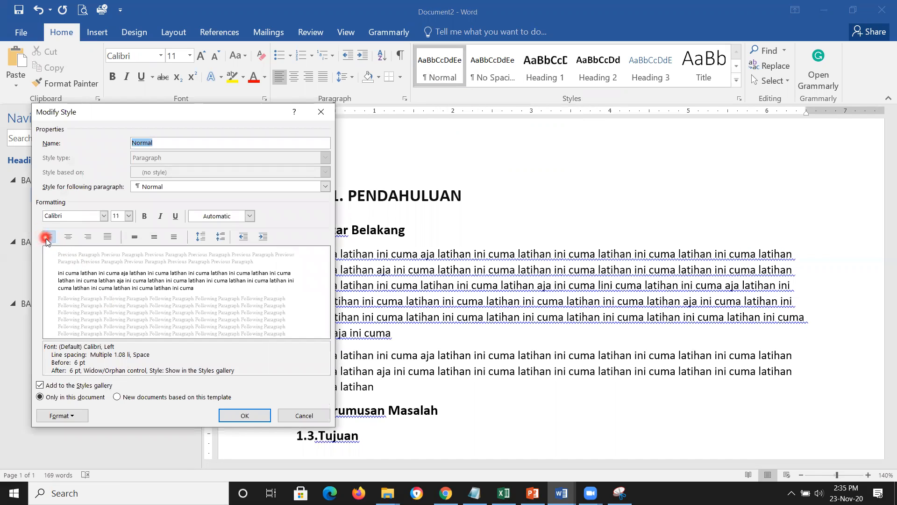
click(107, 236)
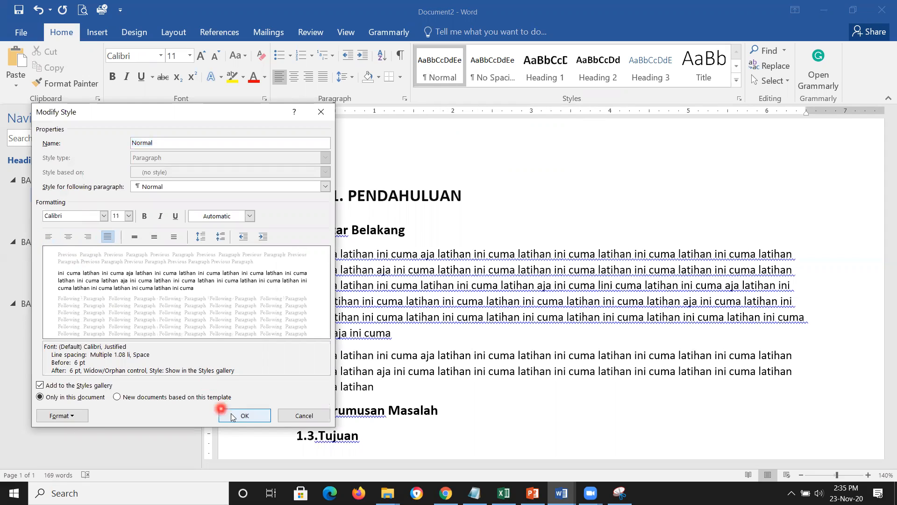
click(245, 417)
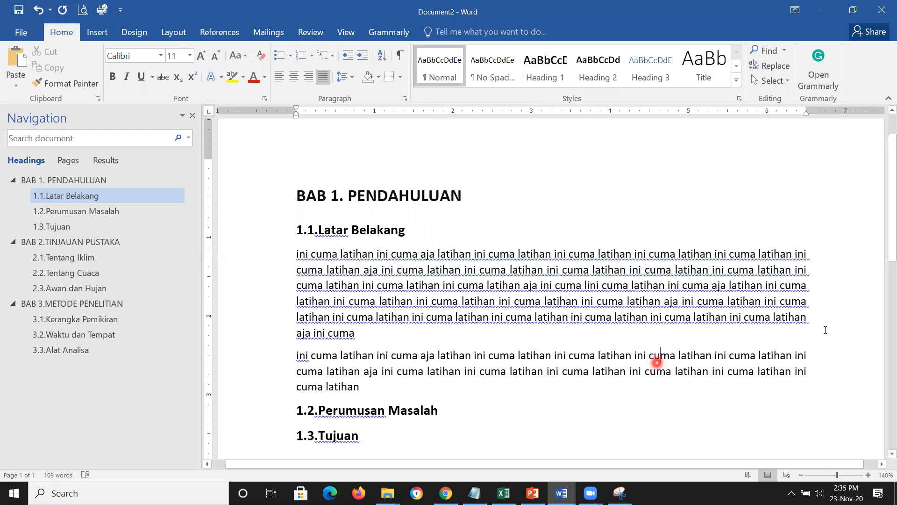
Add the same "ini cuma latihan" practice paragraphs under 1.2.Perumusan Masalah and 1.3.Tujuan
click(483, 409)
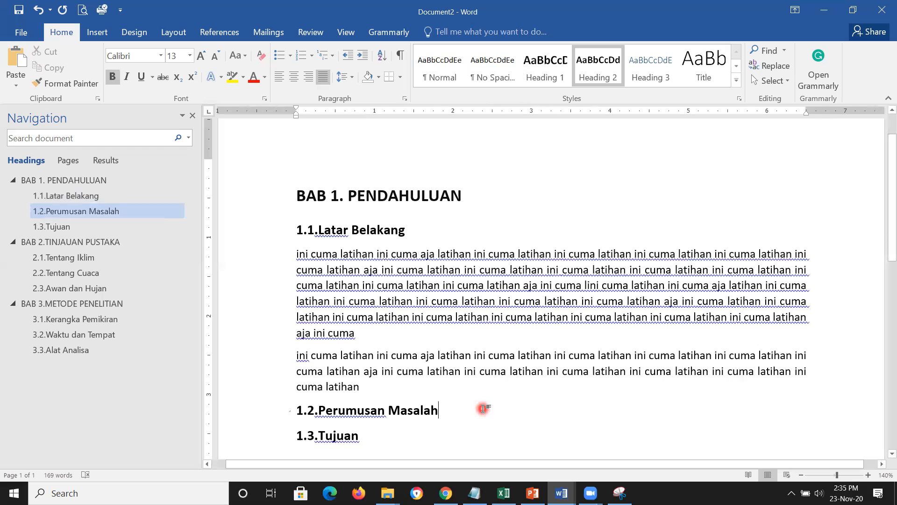
key(Return)
text(ini cuma latihan ini cuma aja latihan ini cuma latihan ini cuma latihan ini cuma latihan ini cuma latihan ini cuma latihan aja ini cuma latihan ini cuma latihan ini cuma latihan ini cuma latihan ini cuma latihan ini cuma latihan ini cuma latihan ini cuma latihan aja ini cuma lini cuma latihan ini cuma aja latihan ini cuma latihan ini cuma latihan ini cuma latihan ini cuma latihan ini cuma latihan aja ini cuma latihan ini cuma latihan ini cuma latihan ini cuma latihan ini cuma latihan ini cuma latihan ini cuma latihan ini cuma latihan aja ini cuma ini cuma latihan ini cuma aja latihan ini cuma latihan ini cuma latihan ini cuma latihan ini cuma latihan ini cuma latihan aja ini cuma latihan ini cuma latihan ini cuma latihan ini cuma latihan ini cuma latihan ini cuma latihan)
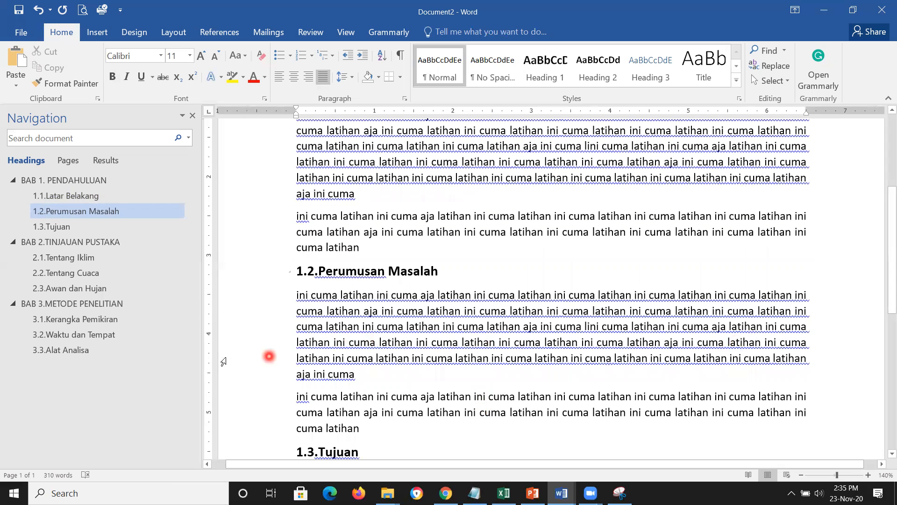
scroll(663, 359, down, 4)
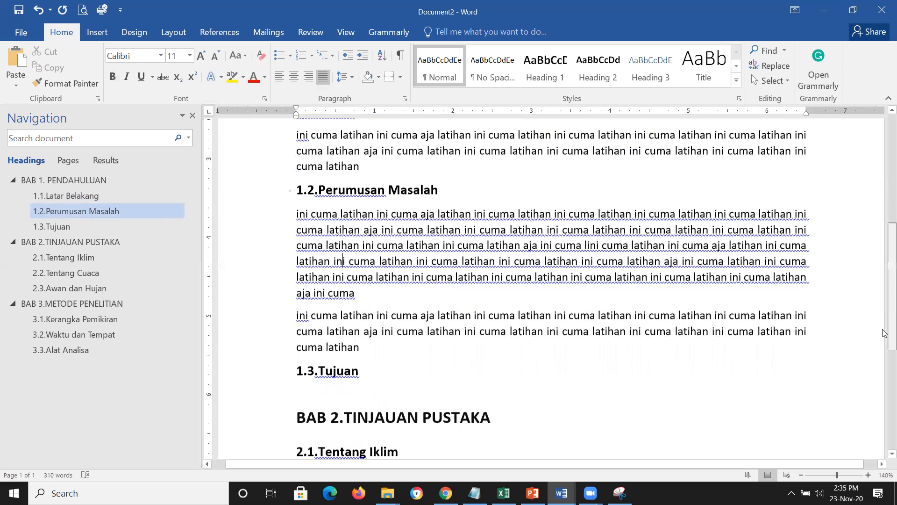
click(382, 288)
text(ini cuma latihan ini cuma aja latihan ini cuma latihan ini cuma latihan ini cuma latihan ini cuma latihan ini cuma latihan aja ini cuma latihan ini cuma latihan ini cuma latihan ini cuma latihan ini cuma latihan ini cuma latihan ini cuma latihan ini cuma latihan aja ini cuma lini cuma latihan ini cuma aja latihan ini cuma latihan ini cuma latihan ini cuma latihan ini cuma latihan ini cuma latihan aja ini cuma latihan ini cuma latihan ini cuma latihan ini cuma latihan ini cuma latihan ini cuma latihan ini cuma latihan ini cuma latihan aja ini cuma ini cuma latihan ini cuma aja latihan ini cuma latihan ini cuma latihan ini cuma latihan ini cuma latihan ini cuma latihan aja ini cuma latihan ini cuma latihan ini cuma latihan ini cuma latihan ini cuma latihan ini cuma latihan)
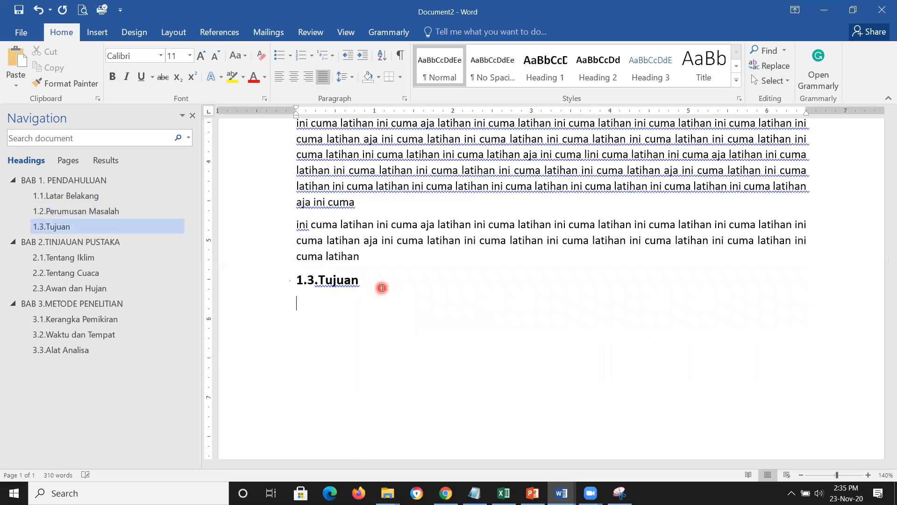
Add the "ini cuma latihan" practice paragraphs under 2.1.Tentang Iklim and 2.2.Tentang Cuaca
drag(883, 242, 885, 321)
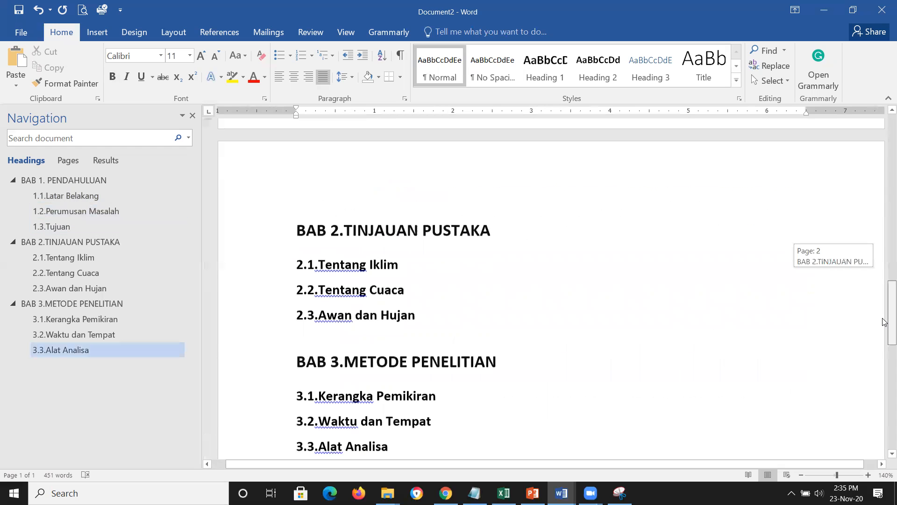
click(476, 235)
key(Return)
text(ini cuma latihan ini cuma aja latihan ini cuma latihan ini cuma latihan ini cuma latihan ini cuma latihan ini cuma latihan aja ini cuma latihan ini cuma latihan ini cuma latihan ini cuma latihan ini cuma latihan ini cuma latihan ini cuma latihan ini cuma latihan aja ini cuma lini cuma latihan ini cuma aja latihan ini cuma latihan ini cuma latihan ini cuma latihan ini cuma latihan ini cuma latihan aja ini cuma latihan ini cuma latihan ini cuma latihan ini cuma latihan ini cuma latihan ini cuma latihan ini cuma latihan ini cuma latihan aja ini cuma ini cuma latihan ini cuma aja latihan ini cuma latihan ini cuma latihan ini cuma latihan ini cuma latihan ini cuma latihan aja ini cuma latihan ini cuma latihan ini cuma latihan ini cuma latihan ini cuma latihan ini cuma latihan)
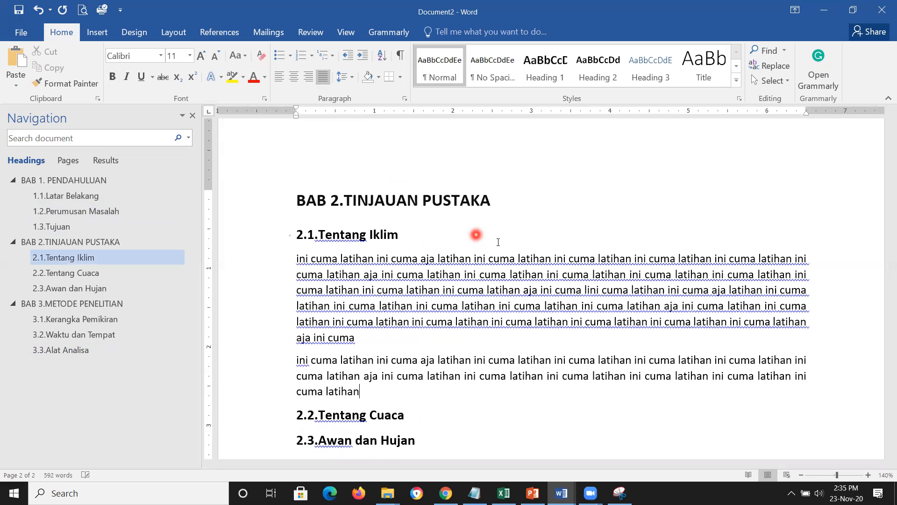
click(485, 423)
key(Return)
key(ctrl+v)
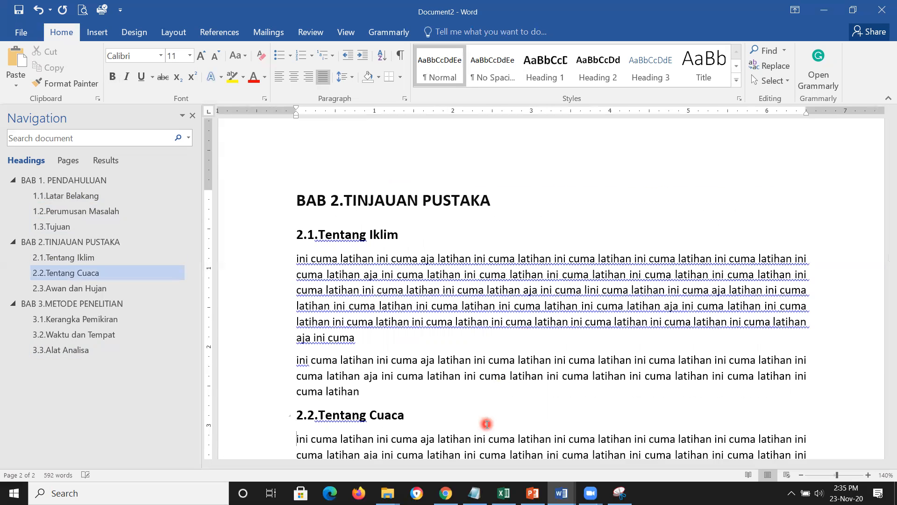
Add the "ini cuma latihan" practice paragraphs under the 2.3.Awan dan Hujan subheading
drag(885, 370, 885, 383)
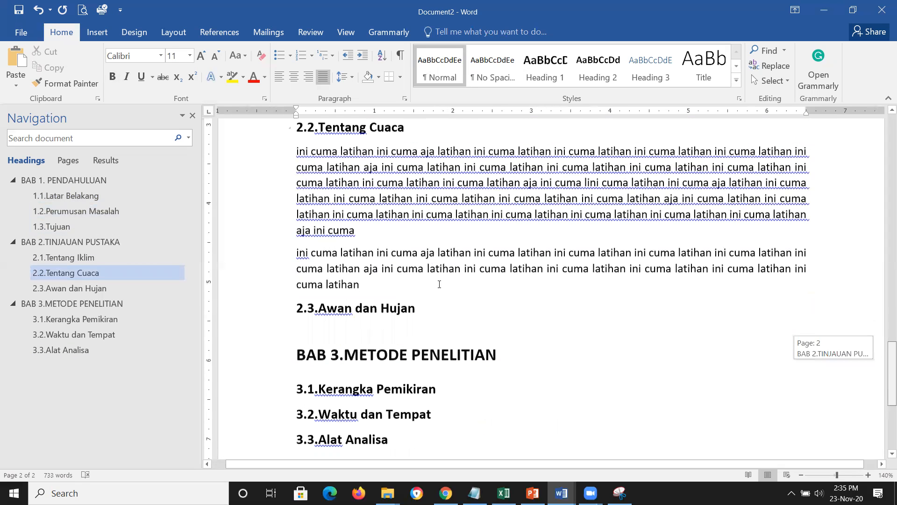
click(445, 283)
key(Return)
text(ini cuma latihan ini cuma aja latihan ini cuma latihan ini cuma latihan ini cuma latihan ini cuma latihan ini cuma latihan aja ini cuma latihan ini cuma latihan ini cuma latihan ini cuma latihan ini cuma latihan ini cuma latihan ini cuma latihan ini cuma latihan aja ini cuma lini cuma latihan ini cuma aja latihan ini cuma latihan ini cuma latihan ini cuma latihan ini cuma latihan ini cuma latihan aja ini cuma latihan ini cuma latihan ini cuma latihan ini cuma latihan ini cuma latihan ini cuma latihan ini cuma latihan ini cuma latihan aja ini cuma ini cuma latihan ini cuma aja latihan ini cuma latihan ini cuma latihan ini cuma latihan ini cuma latihan ini cuma latihan aja ini cuma latihan ini cuma latihan ini cuma latihan ini cuma latihan ini cuma latihan ini cuma latihan)
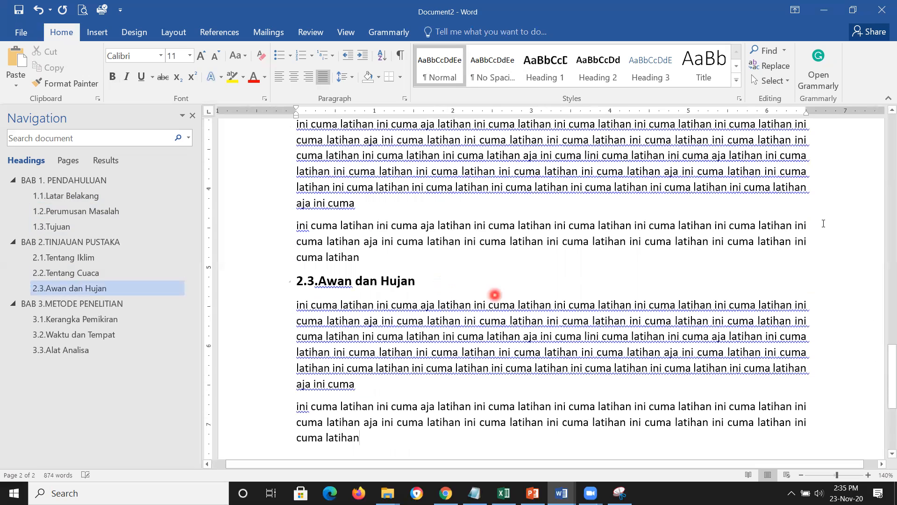
Add the "ini cuma latihan" practice paragraphs under 3.1.Kerangka Pemikiran and 3.2.Waktu dan Tempat
drag(890, 383, 885, 437)
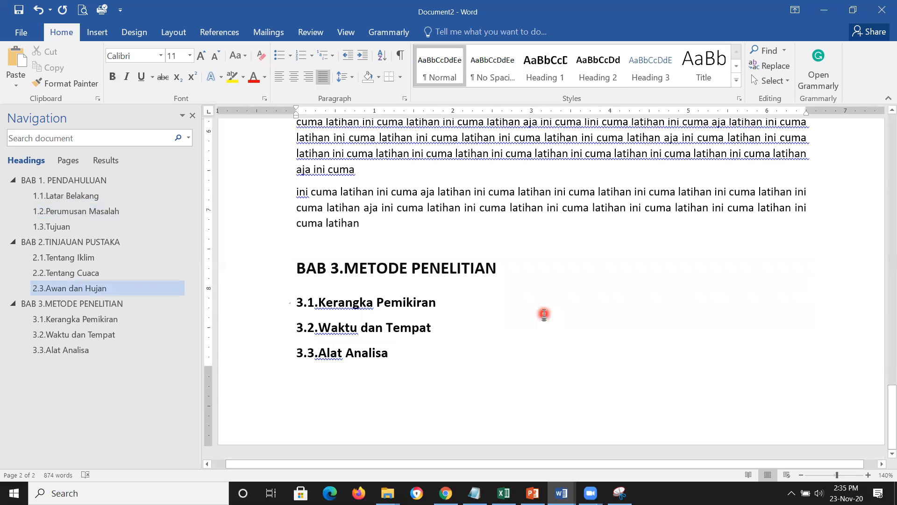
click(544, 314)
key(Return)
key(ctrl+v)
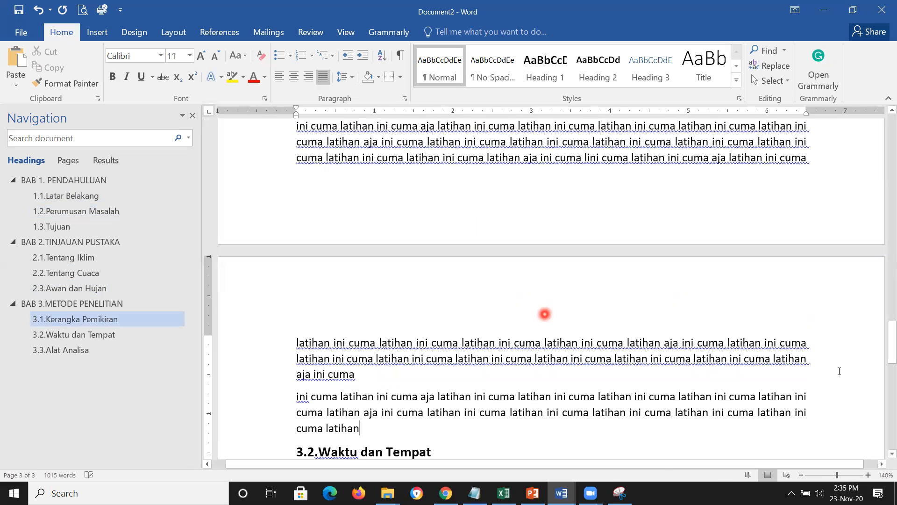
click(561, 448)
key(Return)
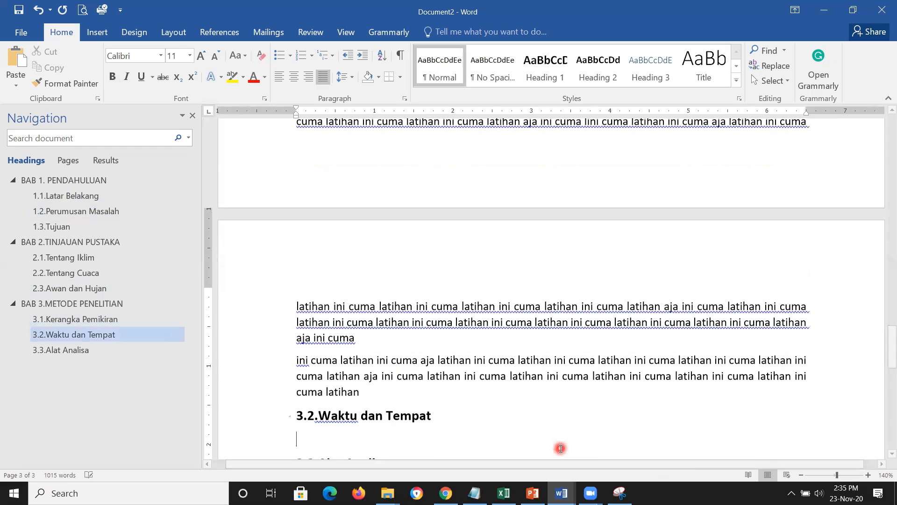
text(ini cuma latihan ini cuma aja latihan ini cuma latihan ini cuma latihan ini cuma latihan ini cuma latihan ini cuma latihan aja ini cuma latihan ini cuma latihan ini cuma latihan ini cuma latihan ini cuma latihan ini cuma latihan ini cuma latihan ini cuma latihan aja ini cuma lini cuma latihan ini cuma aja latihan ini cuma latihan ini cuma latihan ini cuma latihan ini cuma latihan ini cuma latihan aja ini cuma latihan ini cuma latihan ini cuma latihan ini cuma latihan ini cuma latihan ini cuma latihan ini cuma latihan ini cuma latihan aja ini cuma ini cuma latihan ini cuma aja latihan ini cuma latihan ini cuma latihan ini cuma latihan ini cuma latihan ini cuma latihan aja ini cuma latihan ini cuma latihan ini cuma latihan ini cuma latihan ini cuma latihan ini cuma latihan)
Add the "ini cuma latihan" practice paragraphs under the 3.3.Alat Analisa subheading
drag(885, 366, 885, 386)
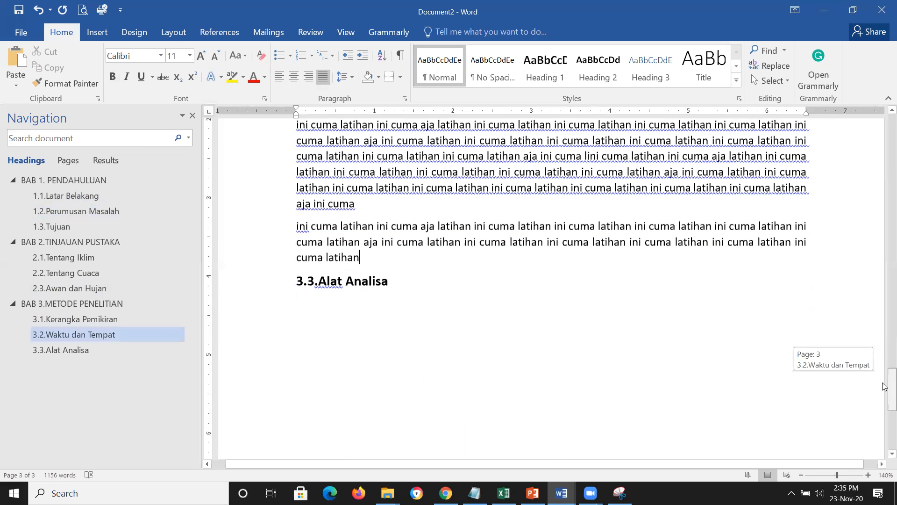
click(427, 261)
key(Return)
text(ini cuma latihan ini cuma aja latihan ini cuma latihan ini cuma latihan ini cuma latihan ini cuma latihan ini cuma latihan aja ini cuma latihan ini cuma latihan ini cuma latihan ini cuma latihan ini cuma latihan ini cuma latihan ini cuma latihan ini cuma latihan aja ini cuma lini cuma latihan ini cuma aja latihan ini cuma latihan ini cuma latihan ini cuma latihan ini cuma latihan ini cuma latihan aja ini cuma latihan ini cuma latihan ini cuma latihan ini cuma latihan ini cuma latihan ini cuma latihan ini cuma latihan ini cuma latihan aja ini cuma ini cuma latihan ini cuma aja latihan ini cuma latihan ini cuma latihan ini cuma latihan ini cuma latihan ini cuma latihan aja ini cuma latihan ini cuma latihan ini cuma latihan ini cuma latihan ini cuma latihan ini cuma latihan)
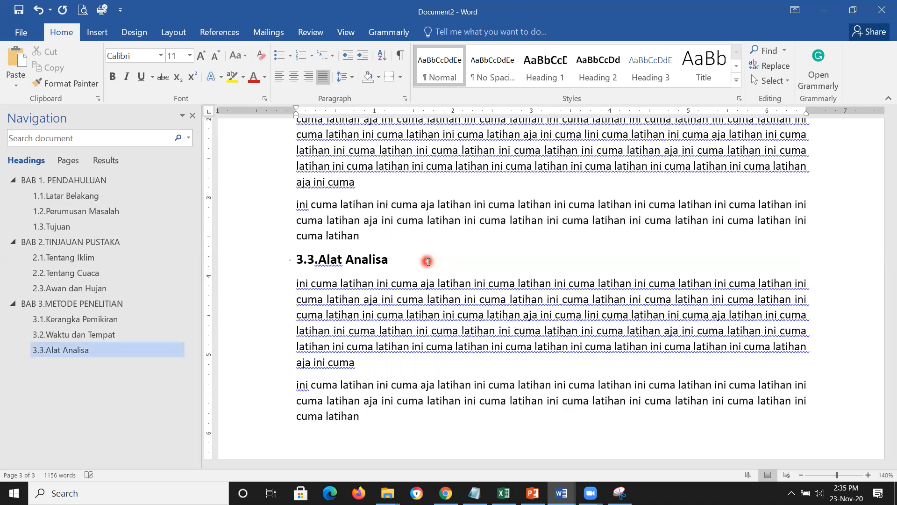
Add right-aligned page numbers in the page header using the Plain Number 3 design, and finish editing the header
drag(885, 392, 885, 140)
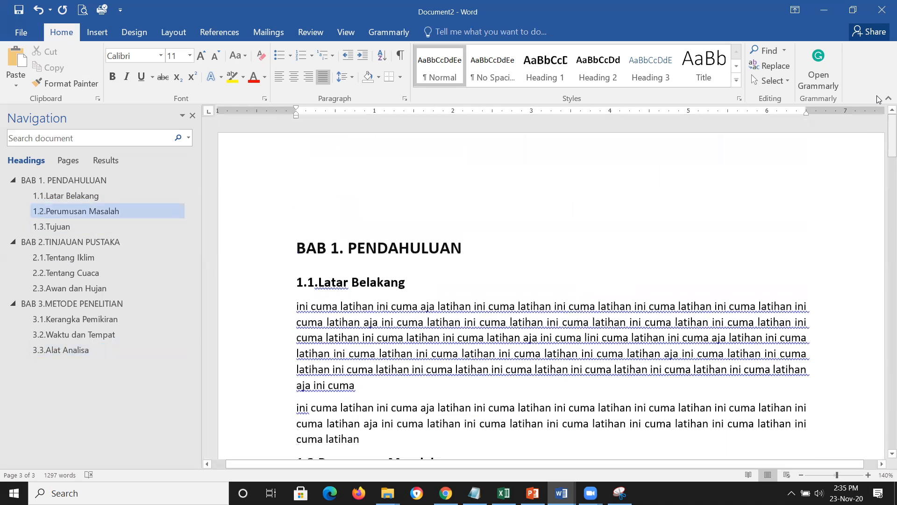
click(316, 304)
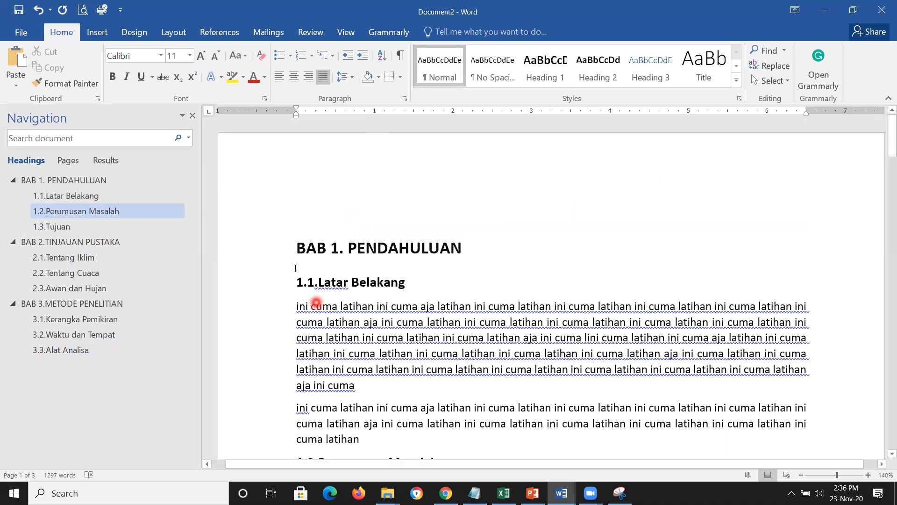
click(309, 245)
click(329, 273)
scroll(335, 253, down, 5)
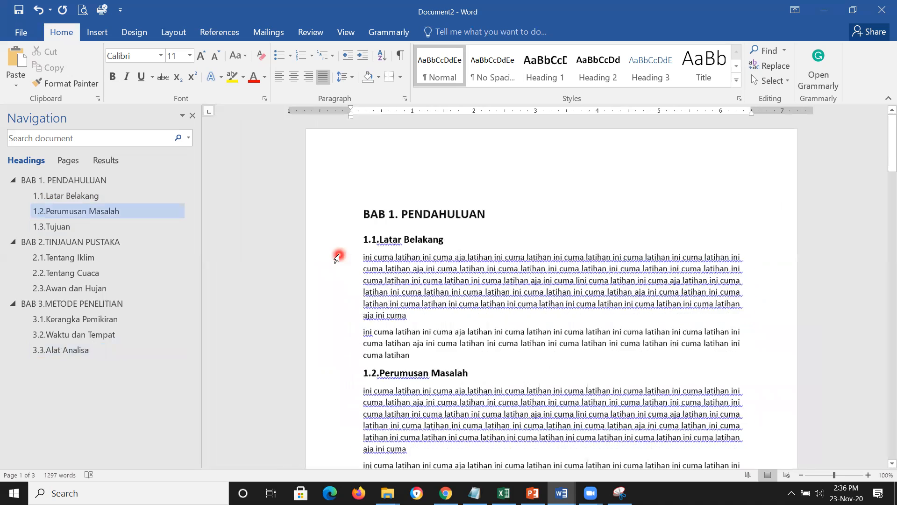
scroll(339, 256, down, 2)
scroll(340, 256, up, 1)
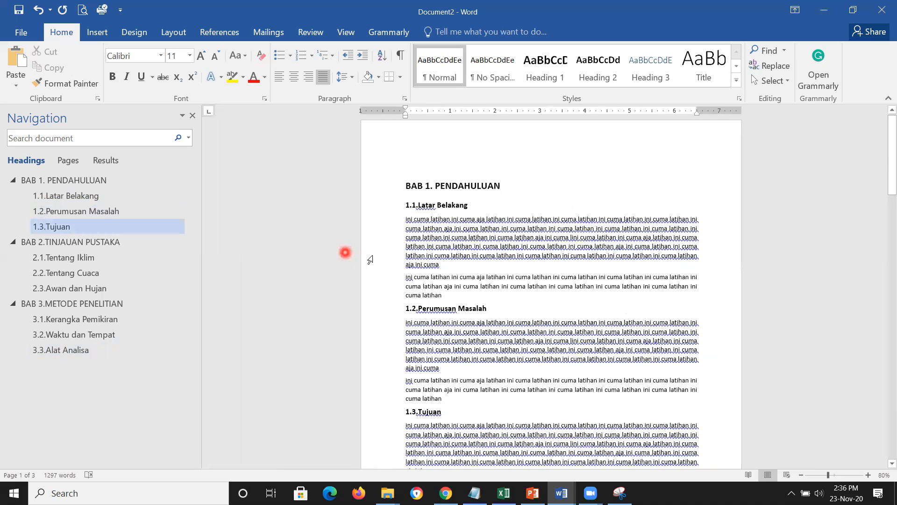
double_click(444, 138)
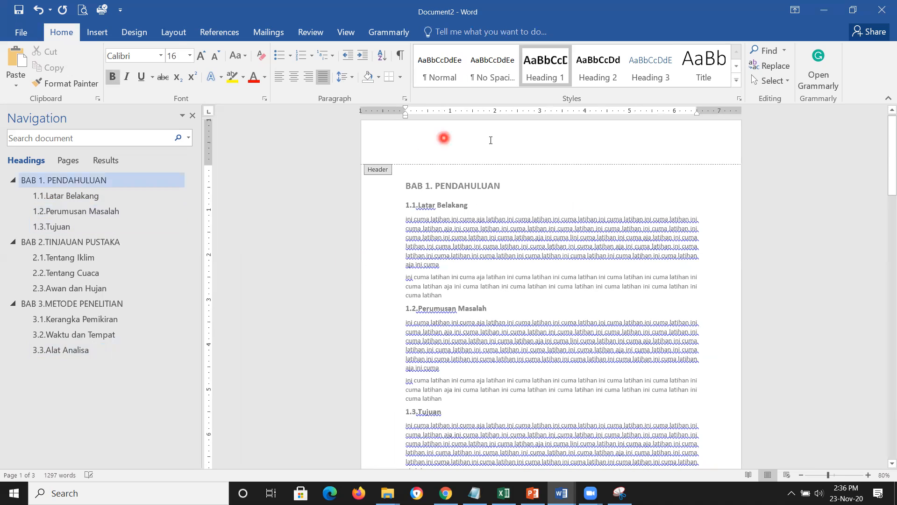
click(77, 84)
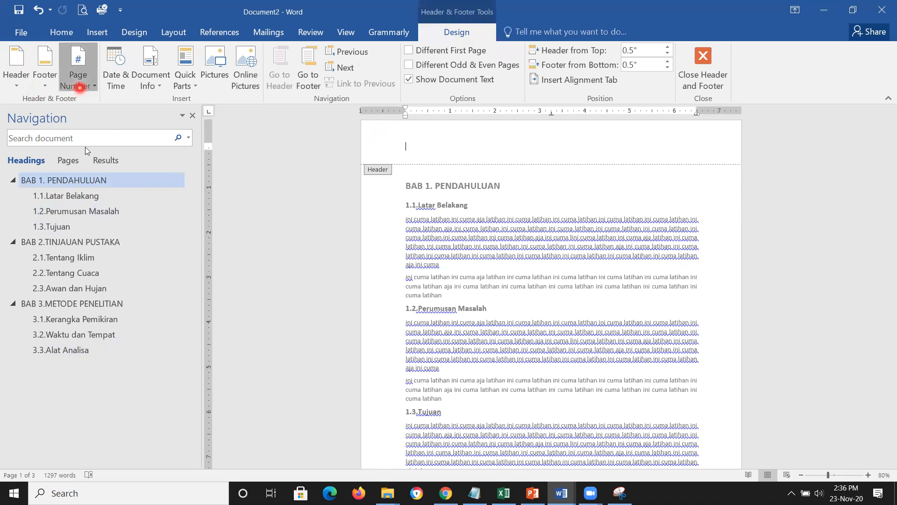
mouse_move(114, 106)
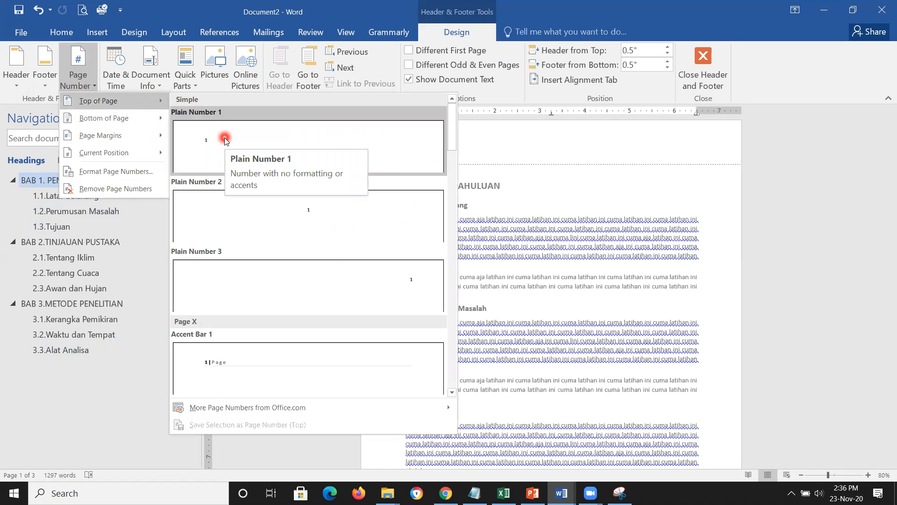
click(379, 301)
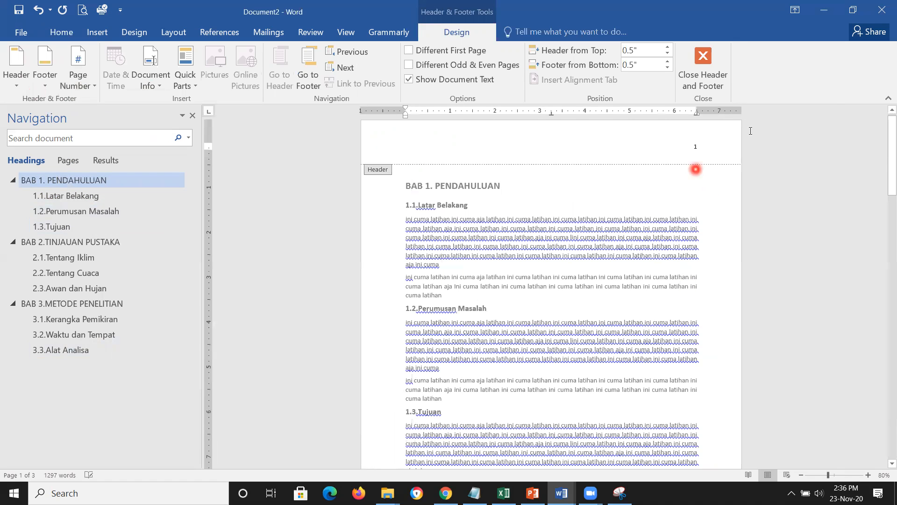
click(676, 92)
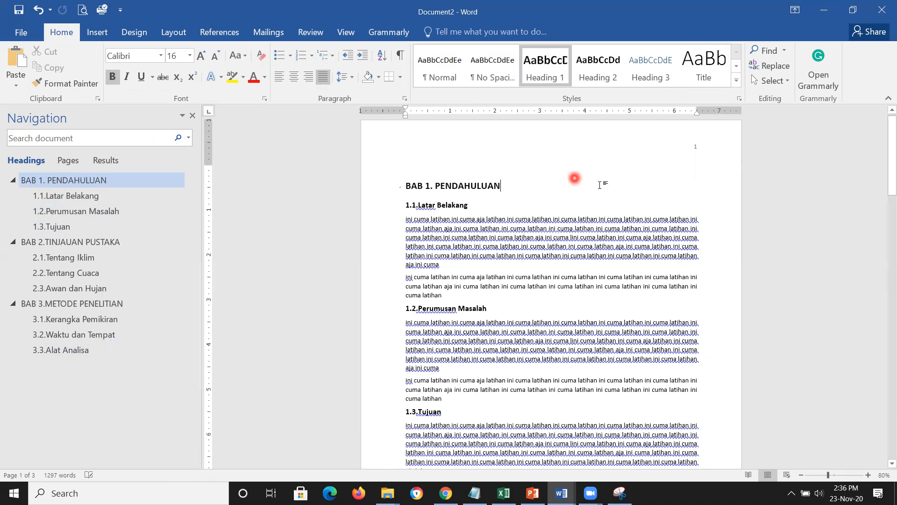
Add a DAFTAR ISI heading on its own line above the BAB 1. PENDAHULUAN heading
key(Return)
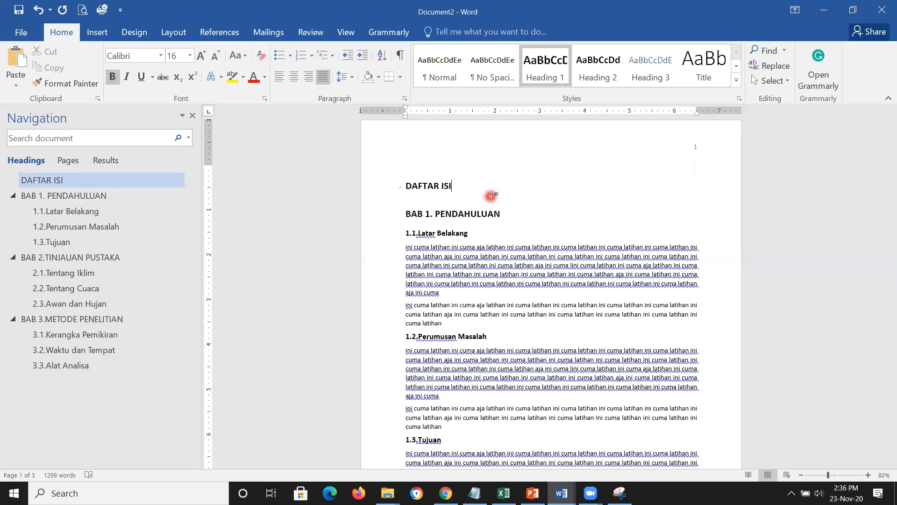
Add a blank line below the DAFTAR ISI heading and modify the Heading 1 style to centre alignment
key(Return)
click(423, 185)
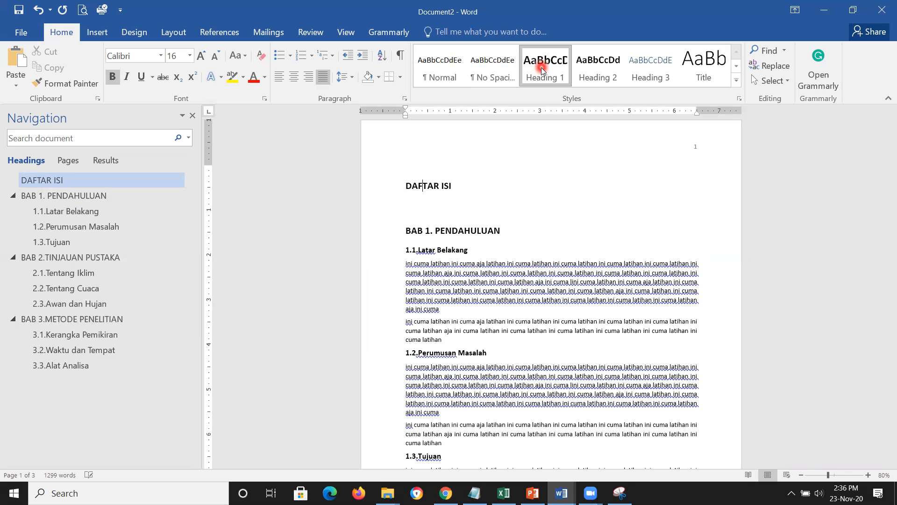
click(429, 183)
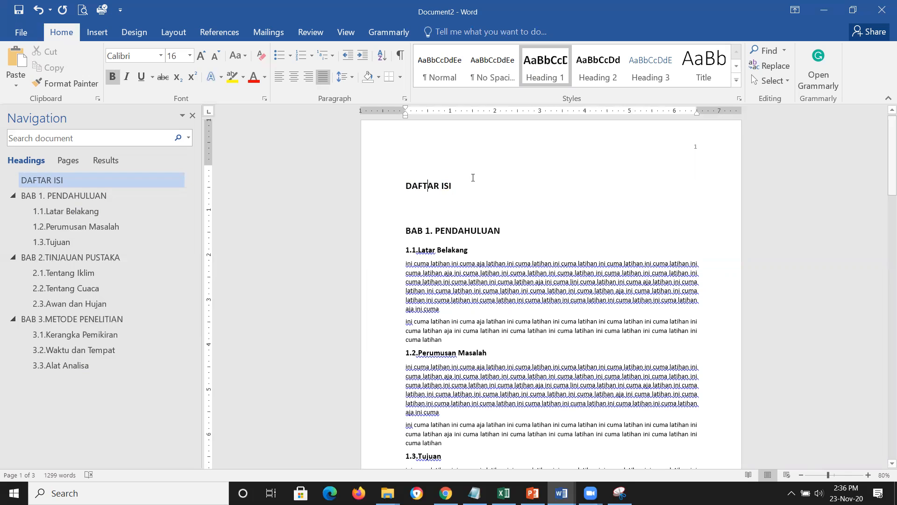
right_click(531, 58)
click(558, 72)
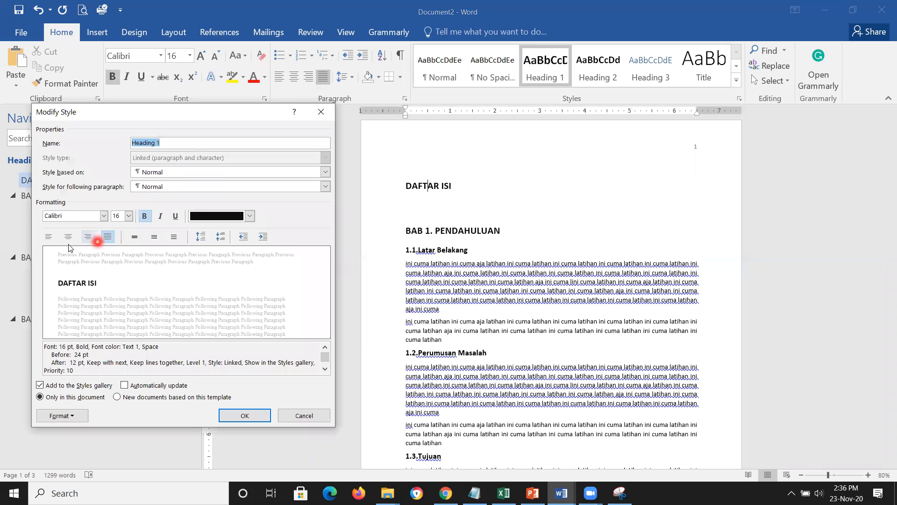
click(68, 236)
click(250, 421)
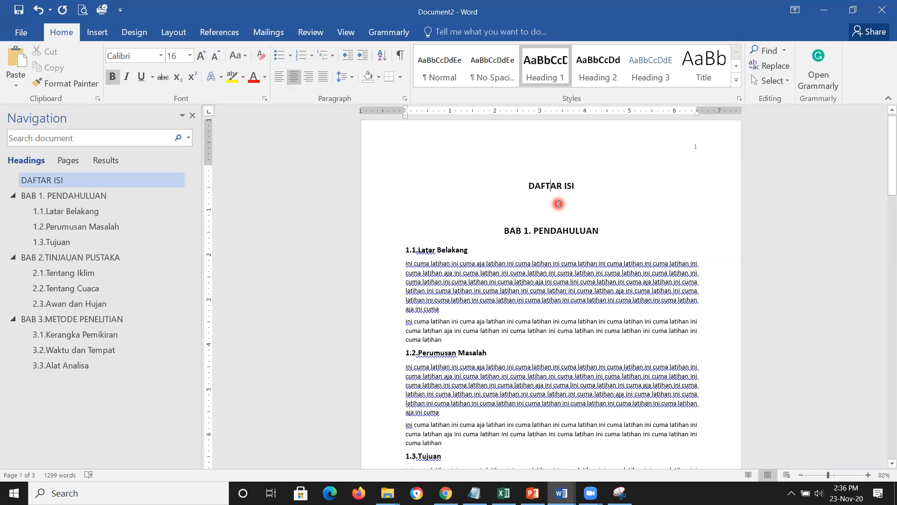
Insert a custom table of contents showing 2 levels on the empty line under the DAFTAR ISI heading
click(559, 203)
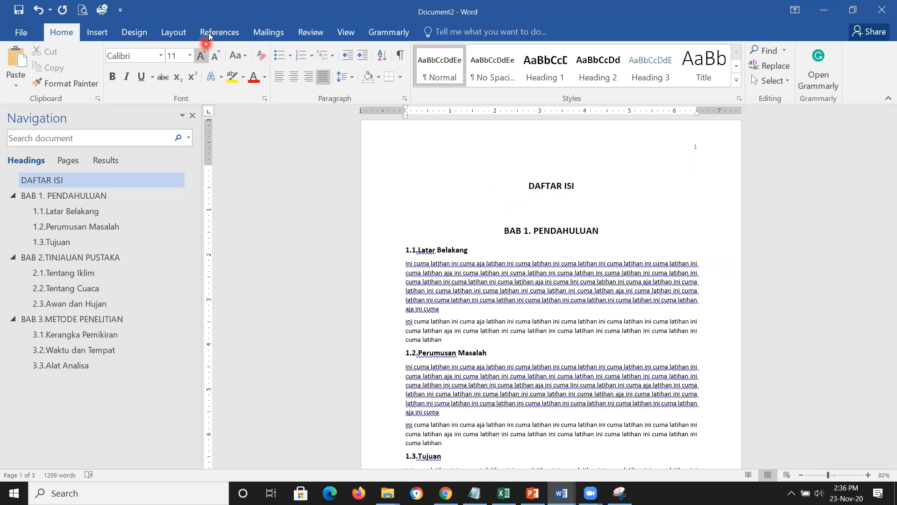
click(232, 37)
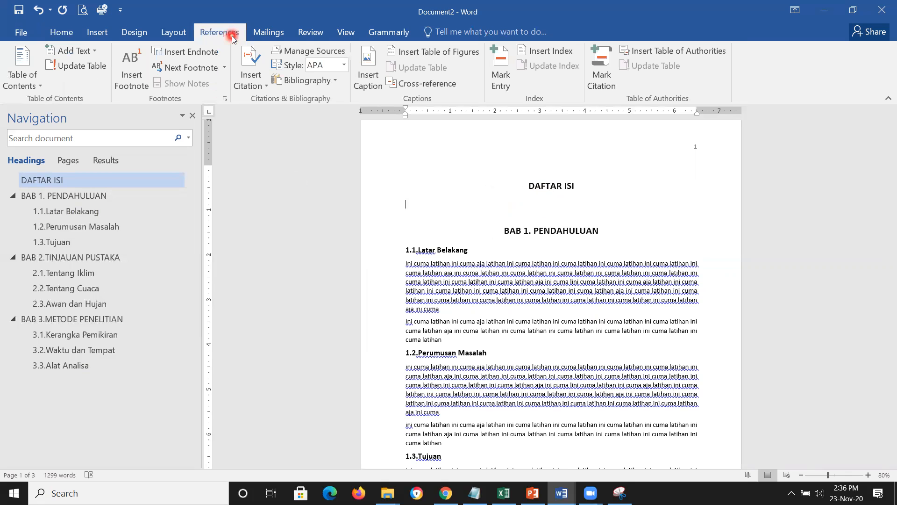
click(24, 87)
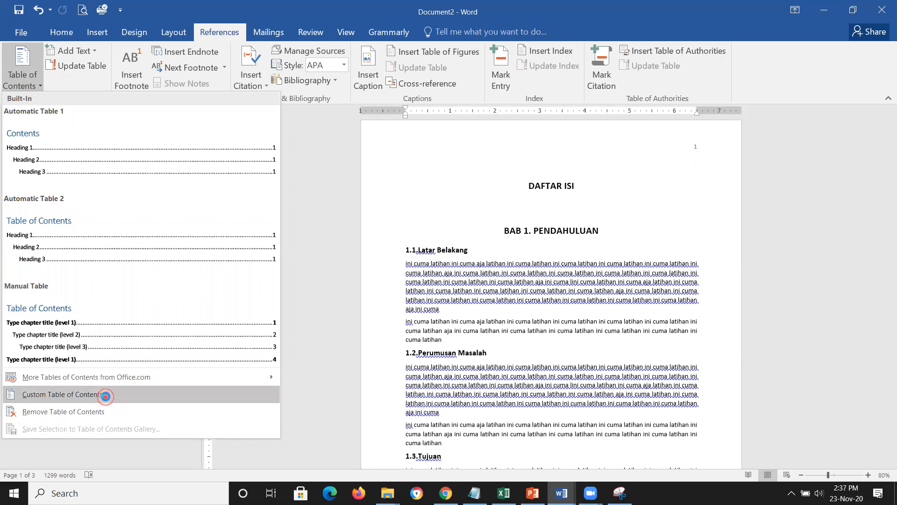
click(105, 396)
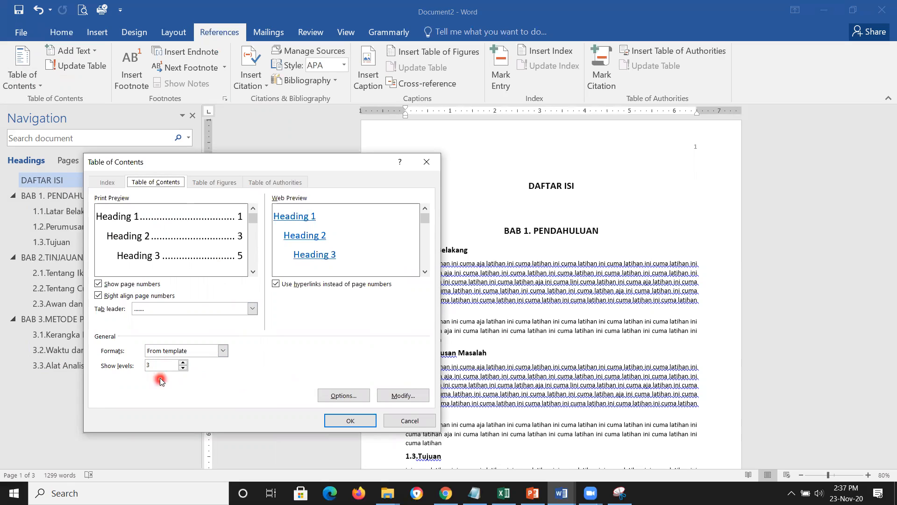
click(183, 367)
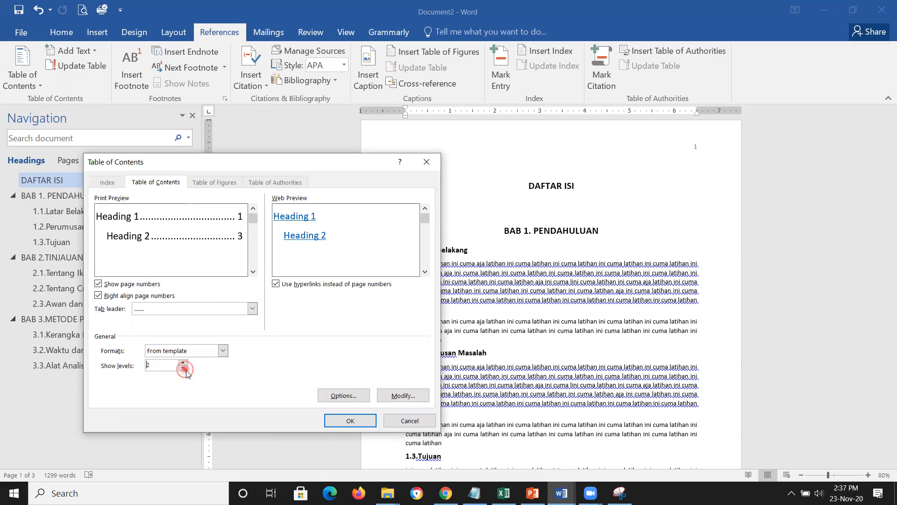
click(183, 368)
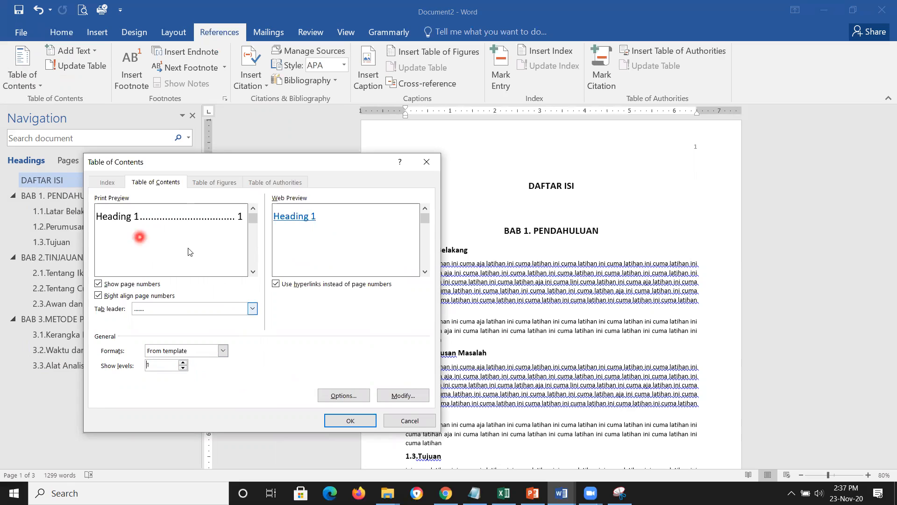
click(183, 362)
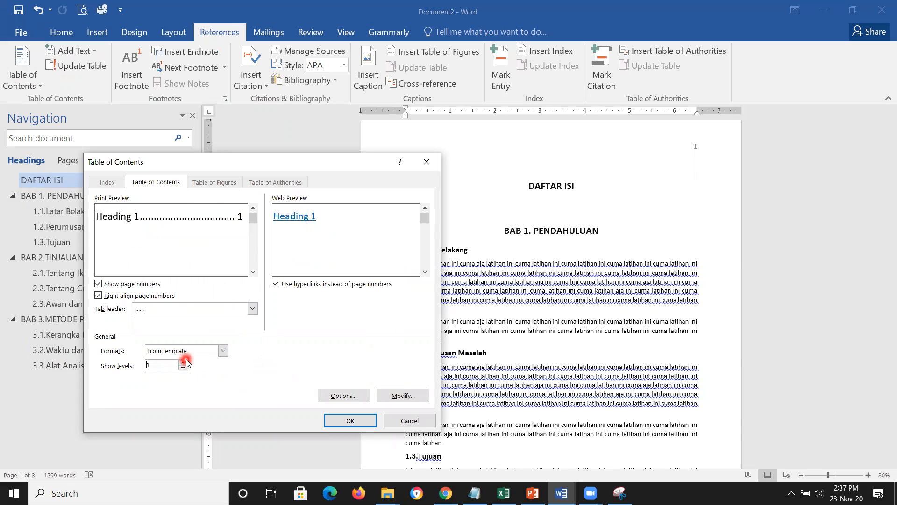
click(367, 422)
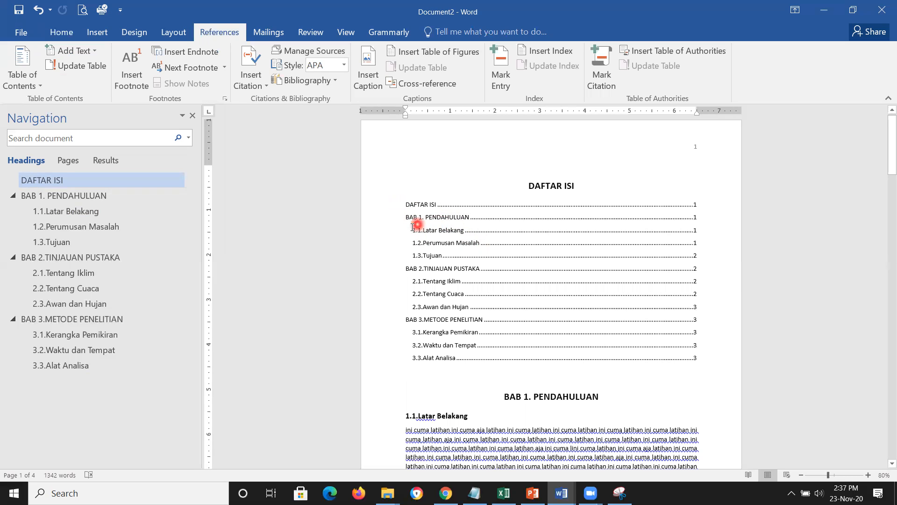
Make the TOC 1 style bold in the custom table of contents settings and apply it to the existing table
drag(407, 204, 455, 204)
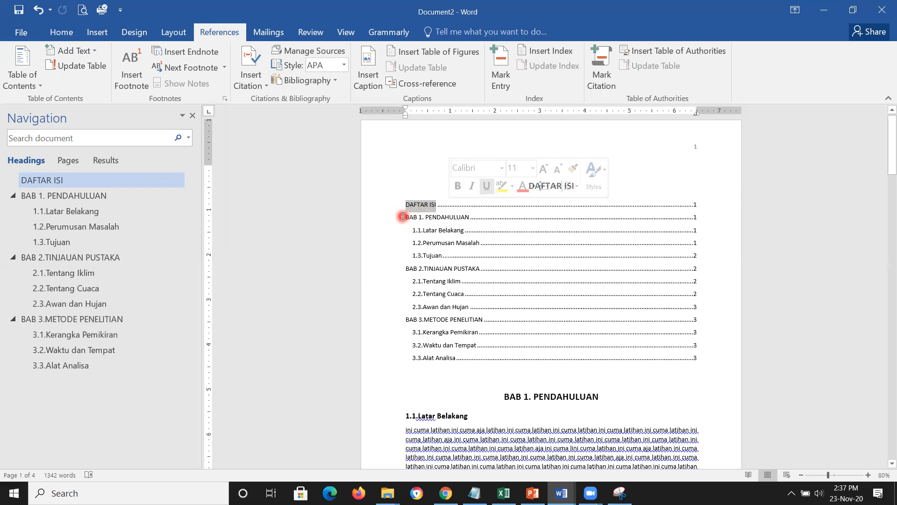
click(403, 217)
click(461, 242)
click(219, 33)
click(11, 71)
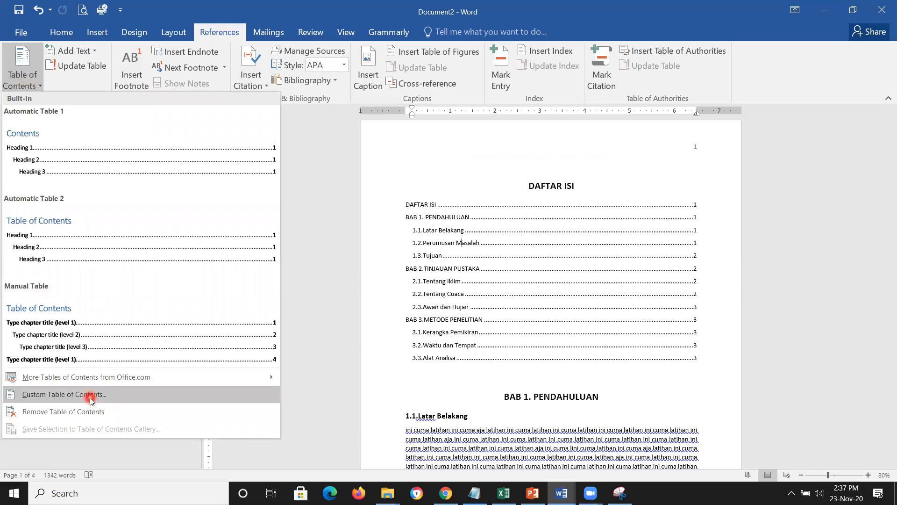
click(90, 397)
click(401, 395)
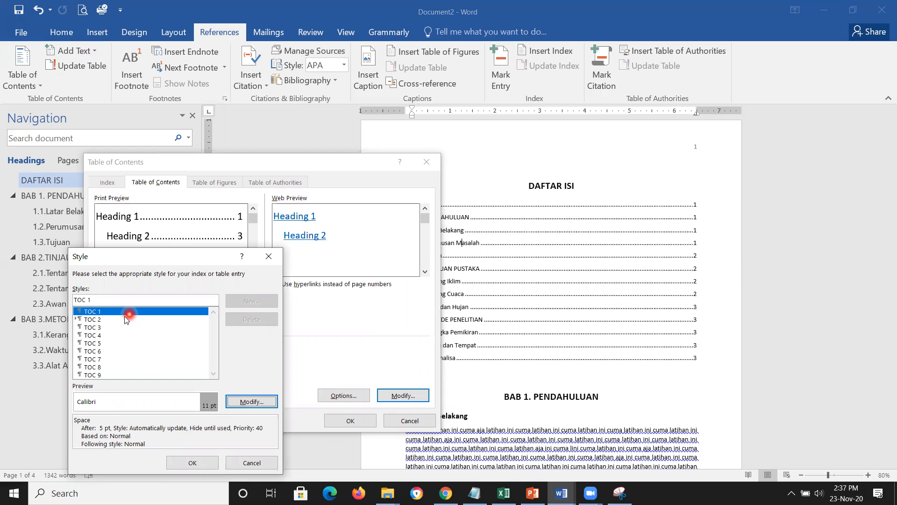
click(94, 319)
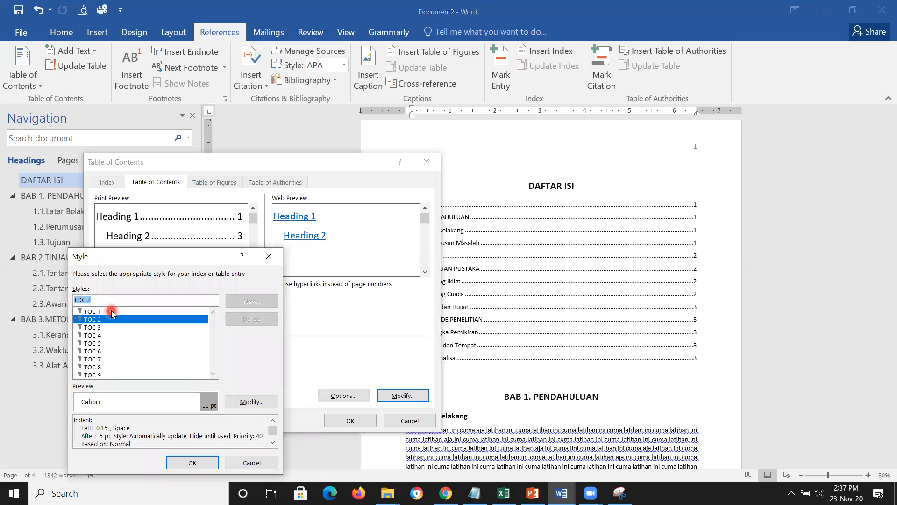
click(111, 311)
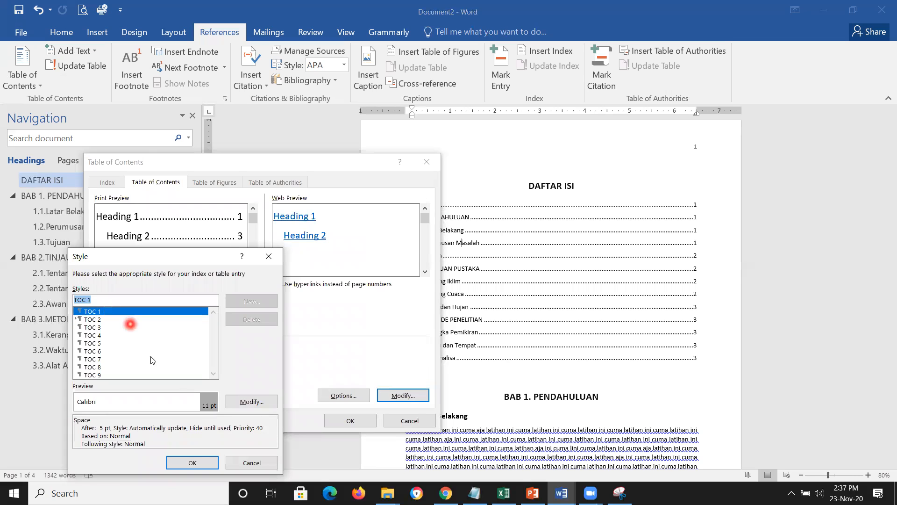
click(266, 404)
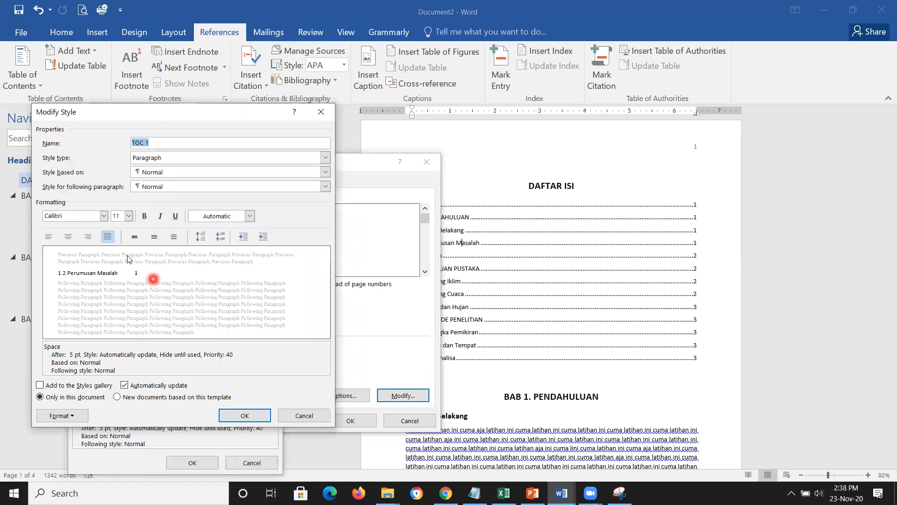
click(142, 217)
click(245, 416)
click(200, 462)
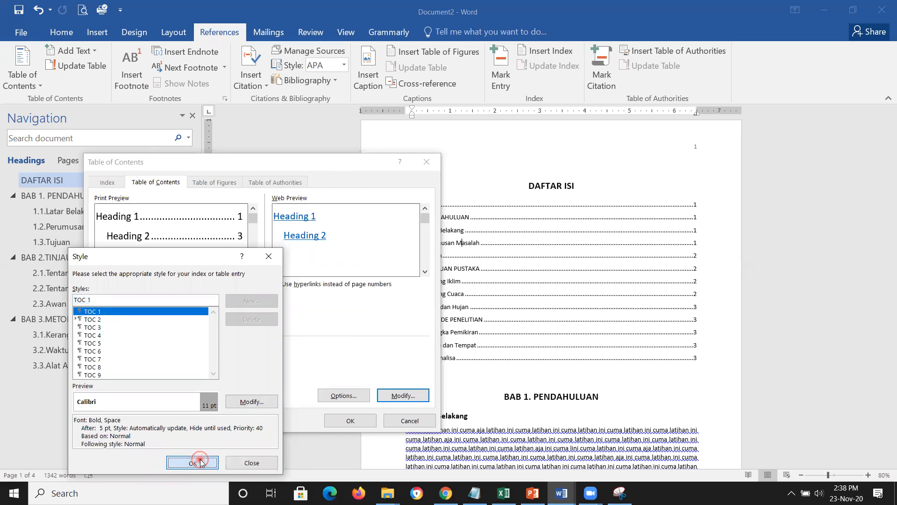
click(343, 421)
click(430, 279)
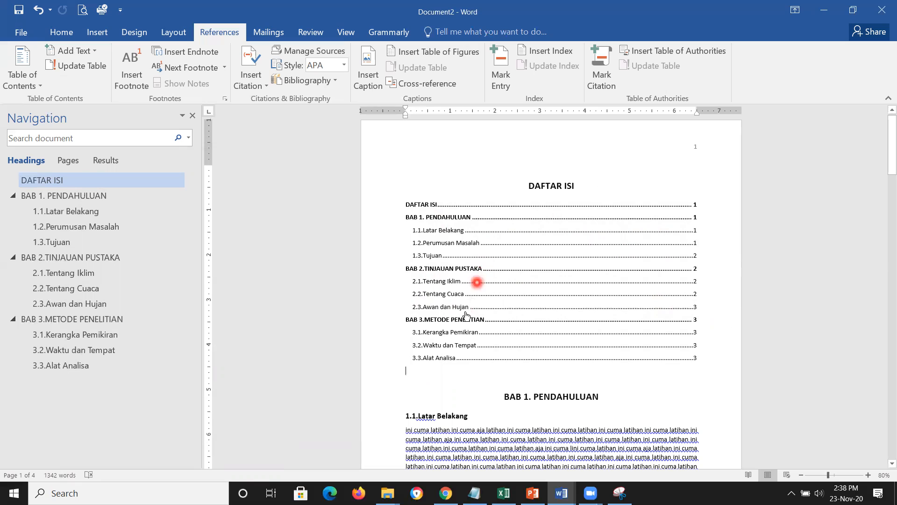
Follow the table of contents link to BAB 3.METODE PENELITIAN and add blank lines above that heading until it moves to the next page
ctrl+click(441, 319)
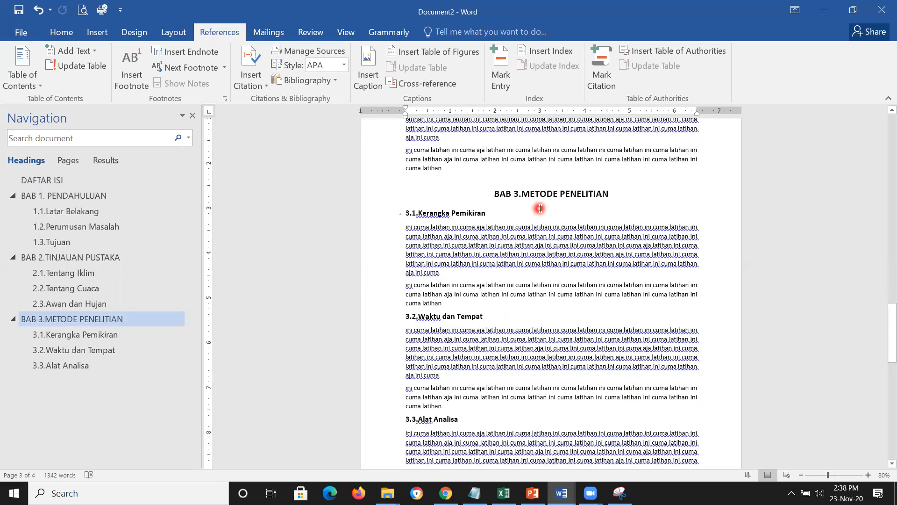
click(548, 174)
key(Return)
key(Return)
key(Return)
key(Return)
key(Return)
key(Return)
key(Return)
key(Return)
key(Return)
key(Return)
key(Return)
key(Return)
key(Return)
key(Return)
key(Return)
key(Return)
key(Return)
key(Return)
key(Return)
key(Return)
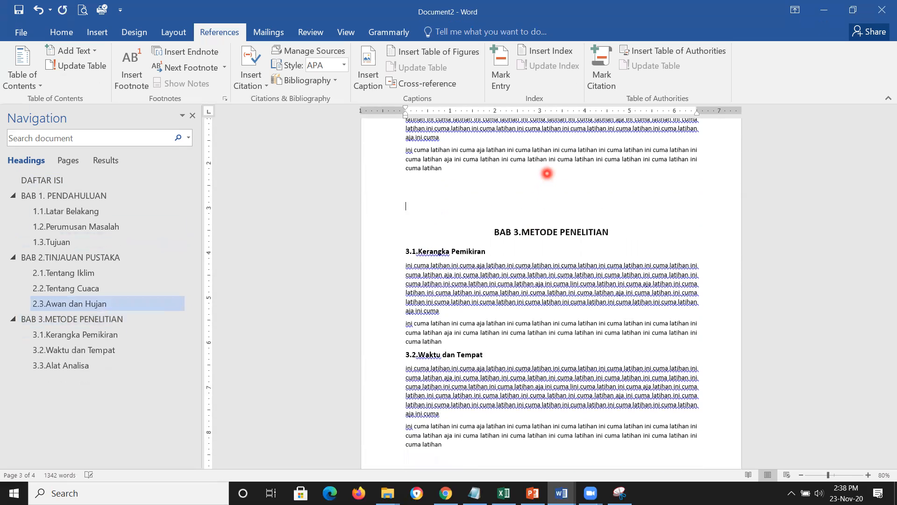
key(Return)
key(Return)
key(Return)
key(Return)
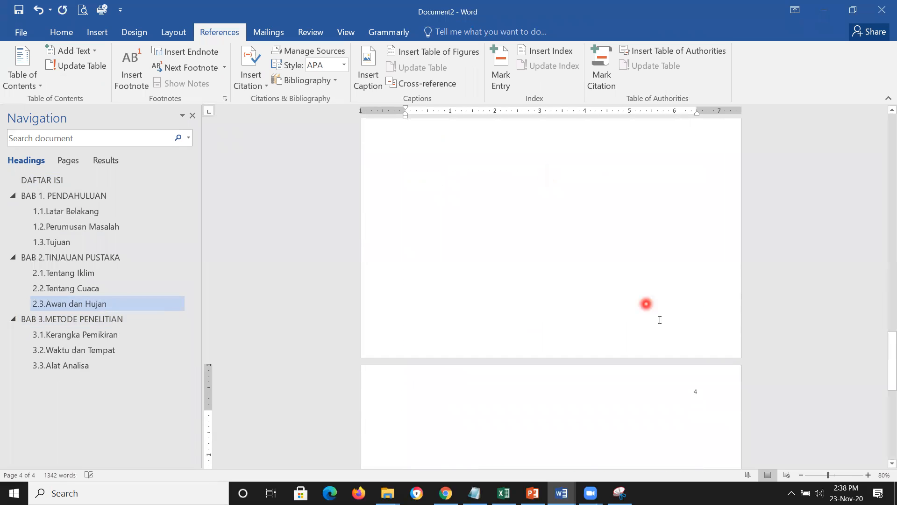
Delete the surplus blank lines above BAB 3.METODE PENELITIAN so the heading starts at the top of page 4
scroll(659, 322, down, 4)
scroll(659, 321, up, 1)
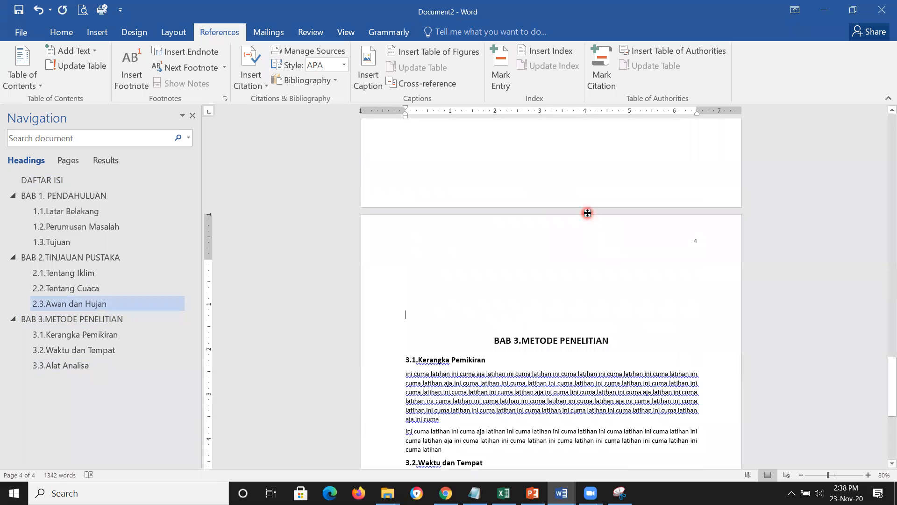
key(BackSpace)
key(BackSpace)
key(BackSpace)
key(BackSpace)
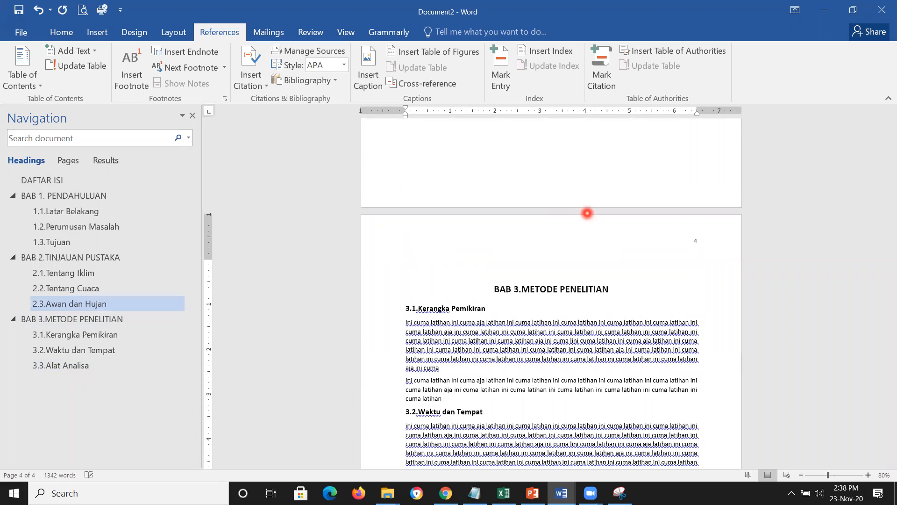
key(BackSpace)
key(BackSpace)
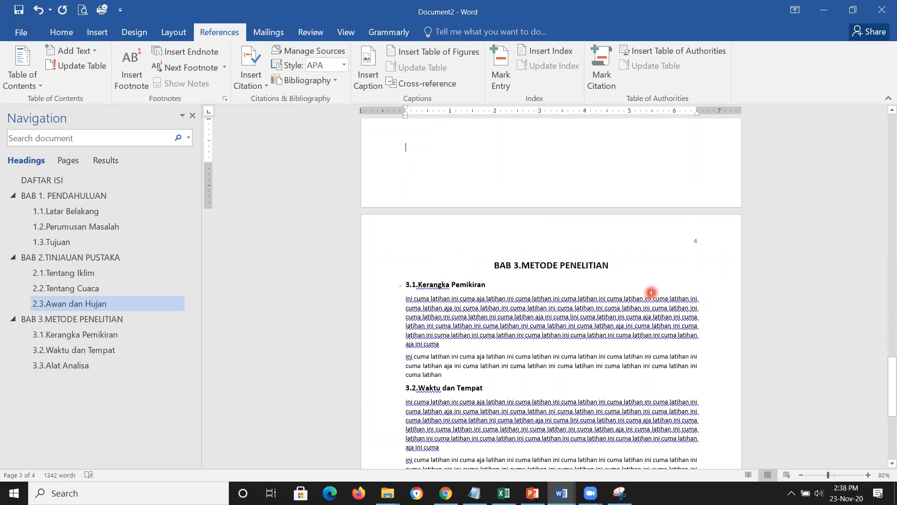
Return to DAFTAR ISI and update the entire table of contents
click(47, 181)
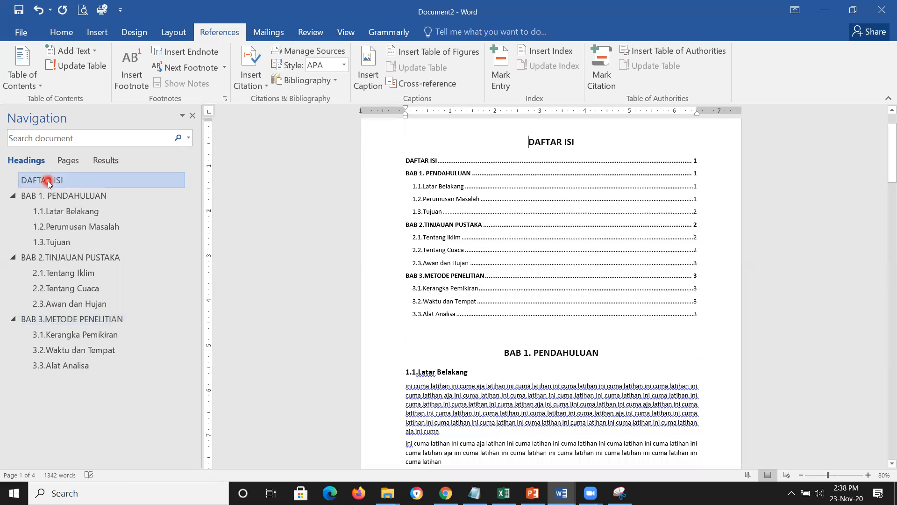
right_click(441, 163)
click(427, 201)
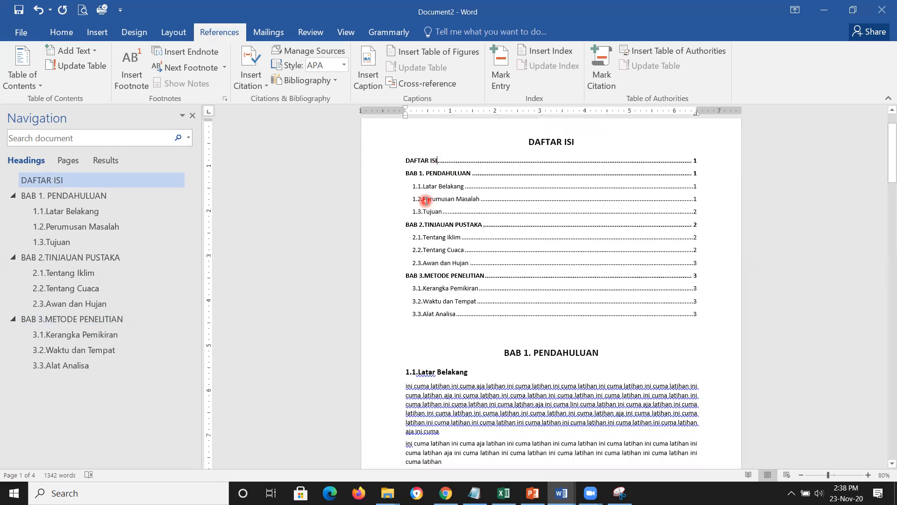
right_click(429, 202)
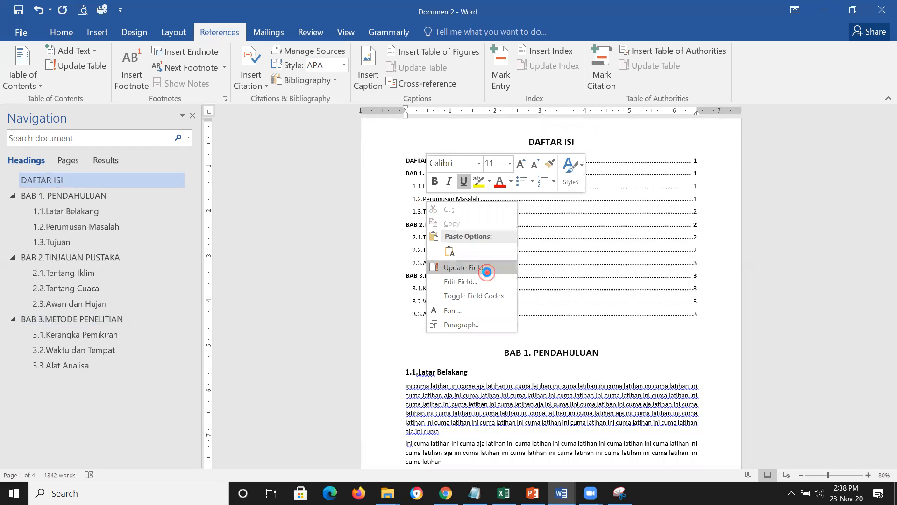
click(486, 272)
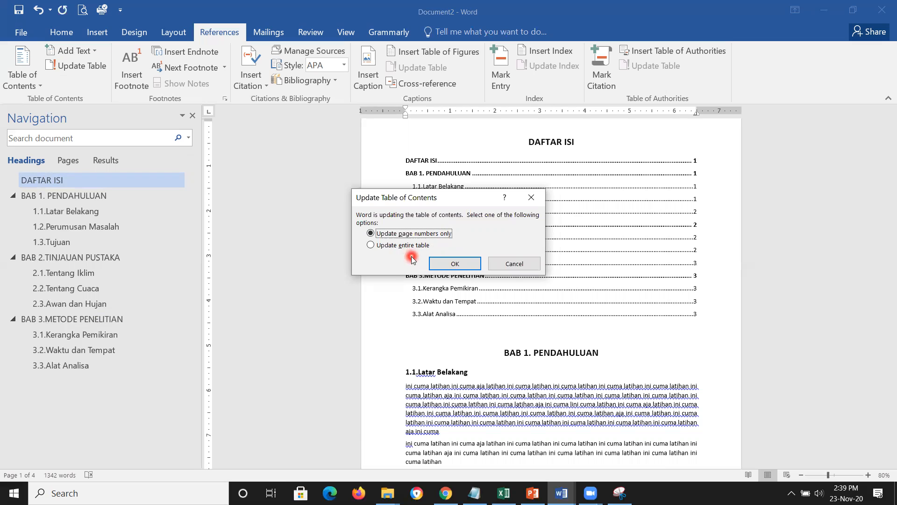
click(395, 248)
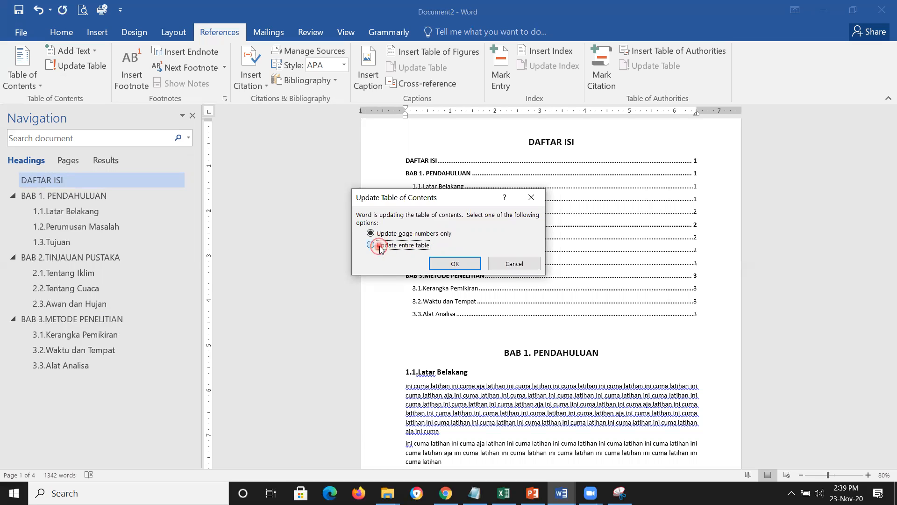
click(447, 263)
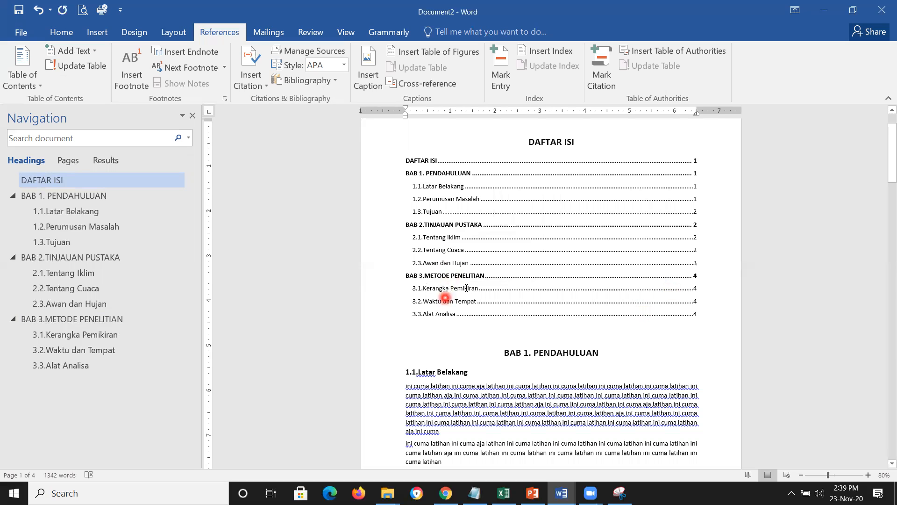
click(705, 277)
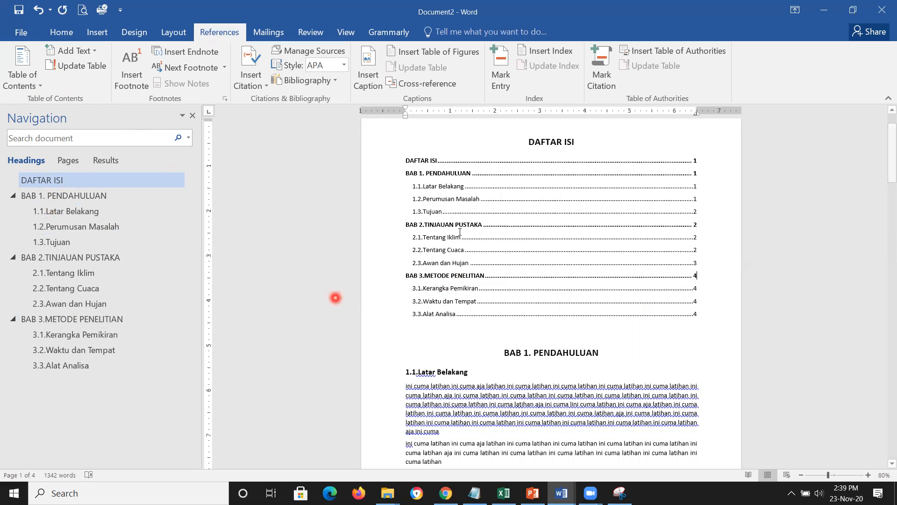
Append the filler text ". KjdhkjhsdkjhkdjAD." to the end of the last paragraph under 3.2.Waktu dan Tempat
scroll(561, 318, down, 5)
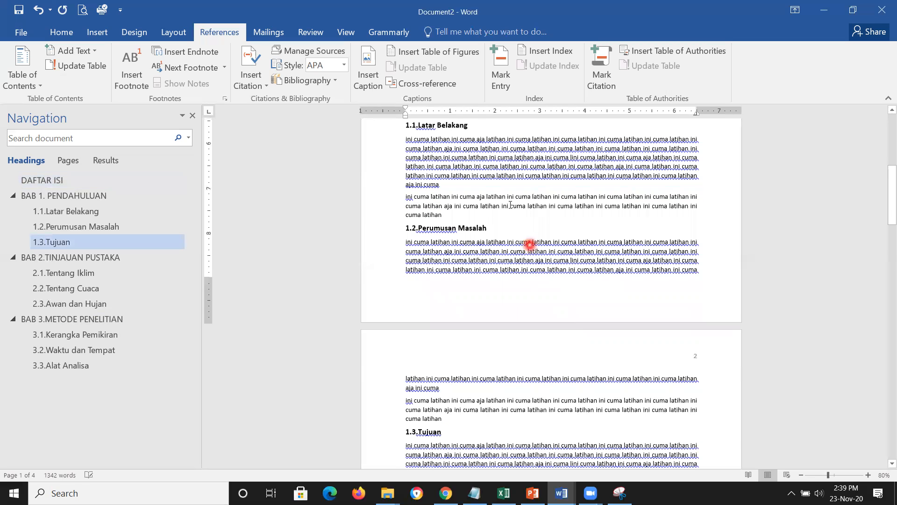
click(511, 206)
click(453, 209)
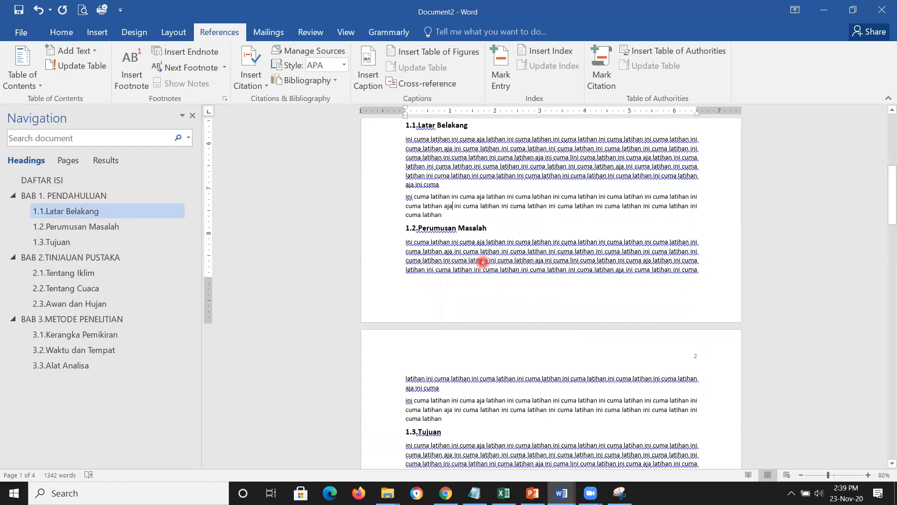
scroll(483, 262, down, 5)
scroll(481, 262, up, 8)
scroll(481, 262, down, 4)
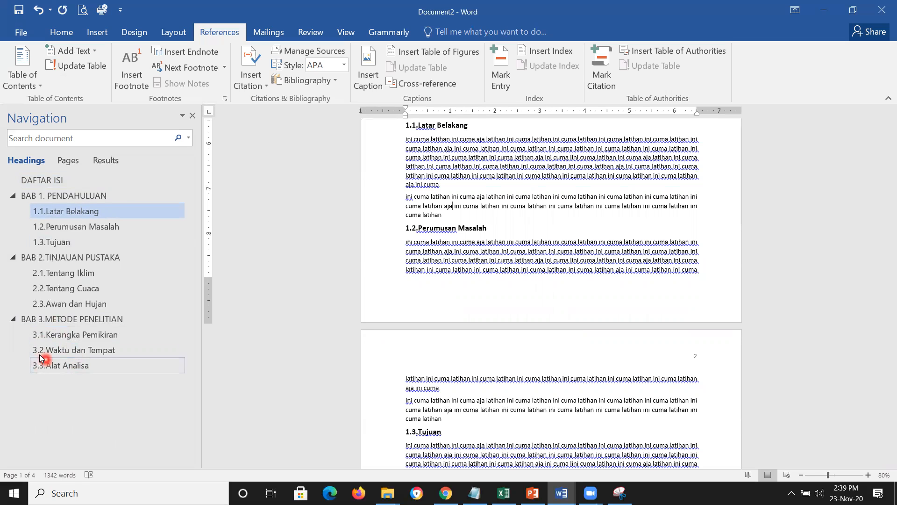
click(54, 354)
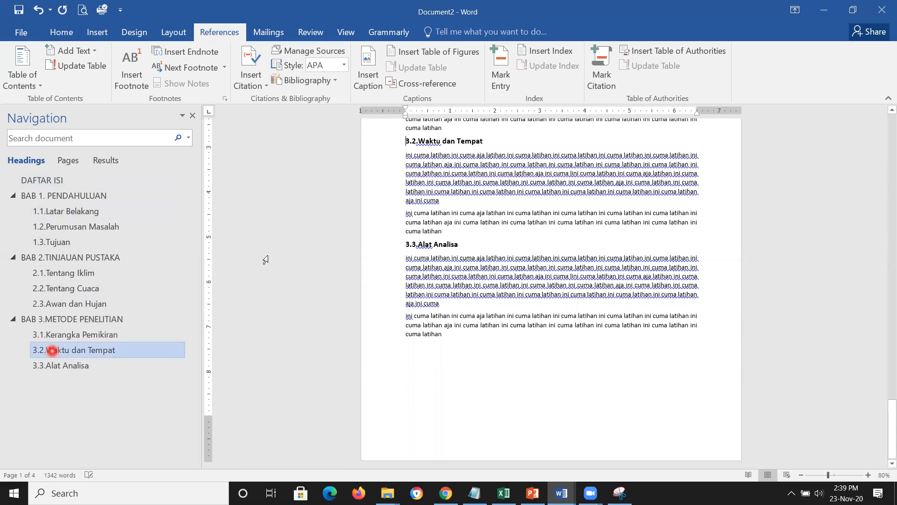
text(. KjdhkjhsdkjhkdjAD.)
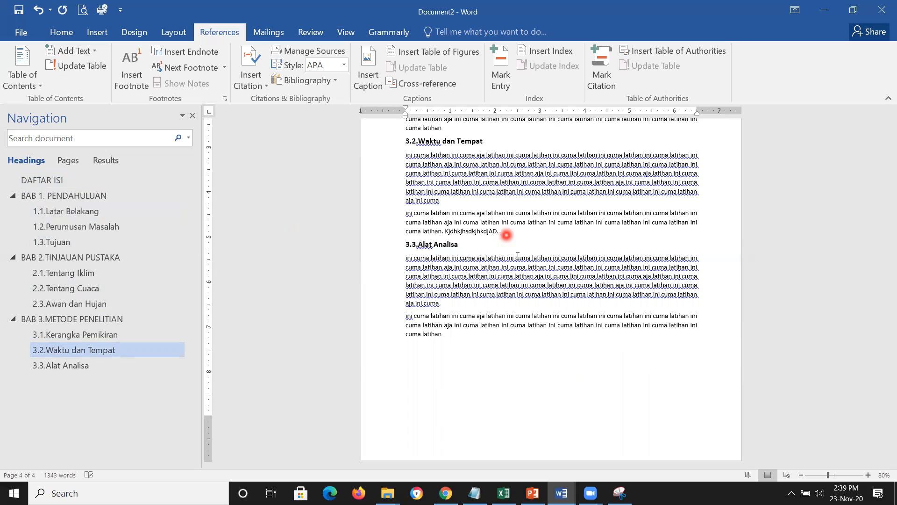
click(480, 332)
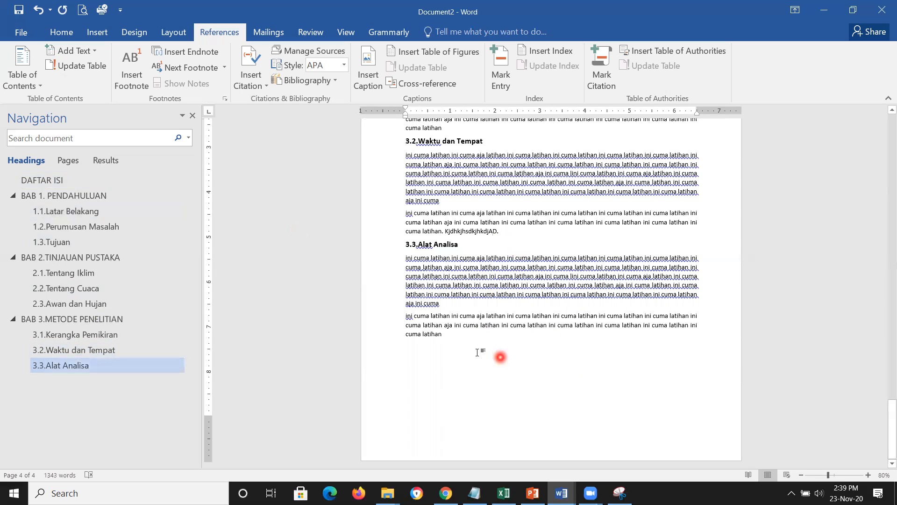